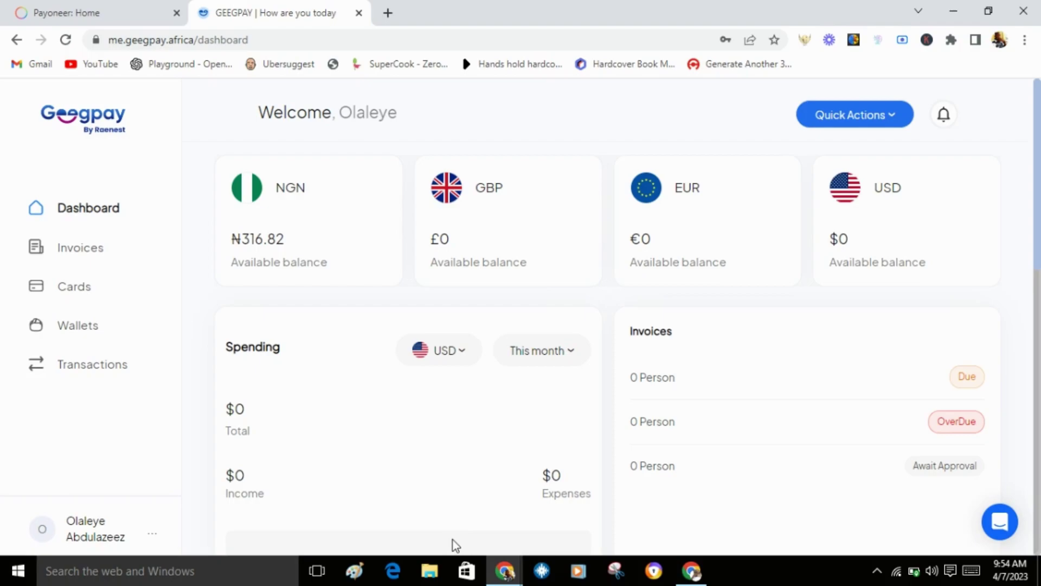
- Open Geegpay's USD wallet and display its full Wells Fargo bank details
{"action": "left_click", "coordinate": [128, 18]}
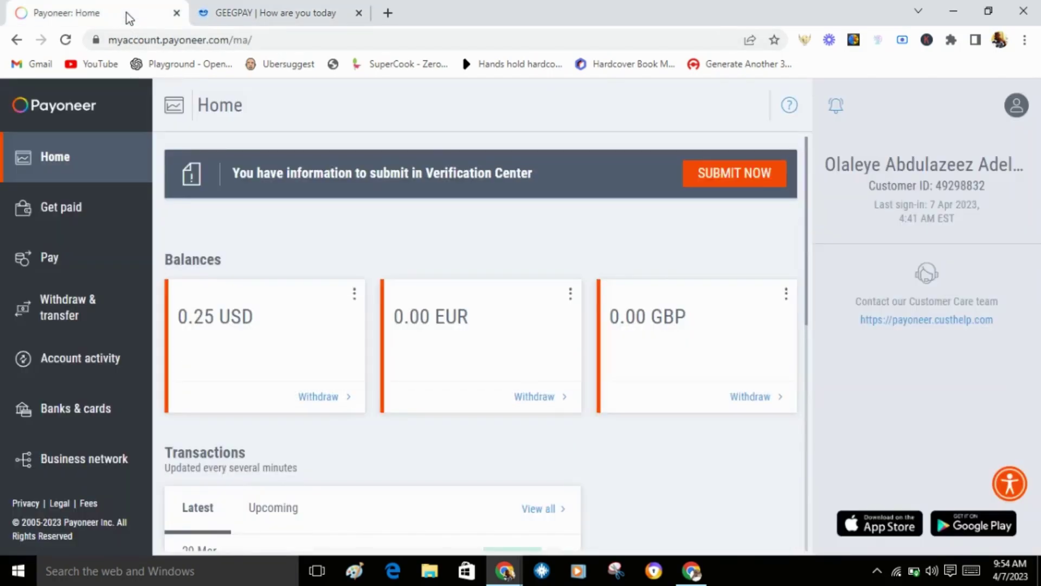
{"action": "left_click", "coordinate": [297, 12]}
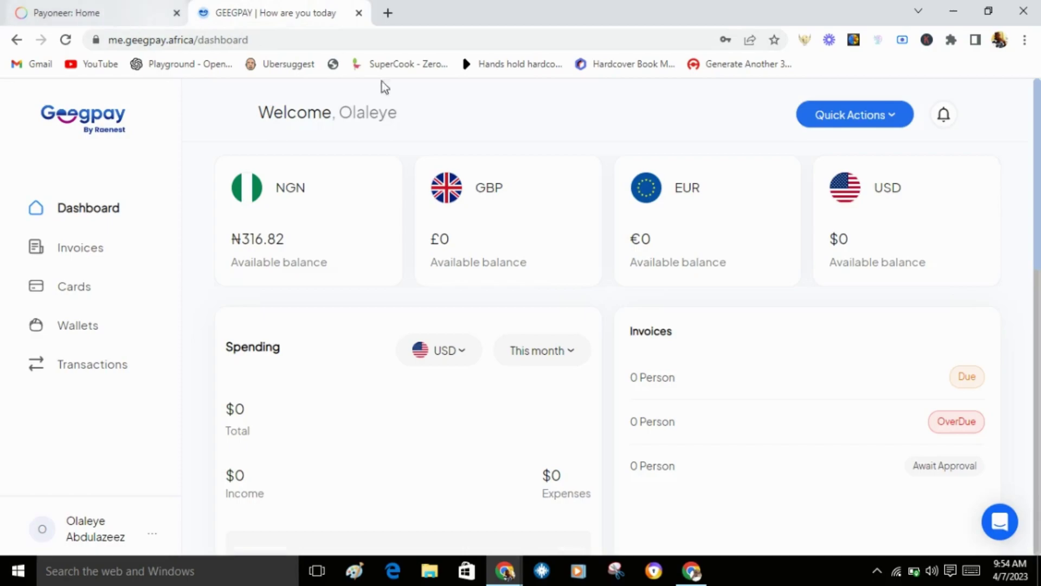
{"action": "left_click", "coordinate": [875, 237]}
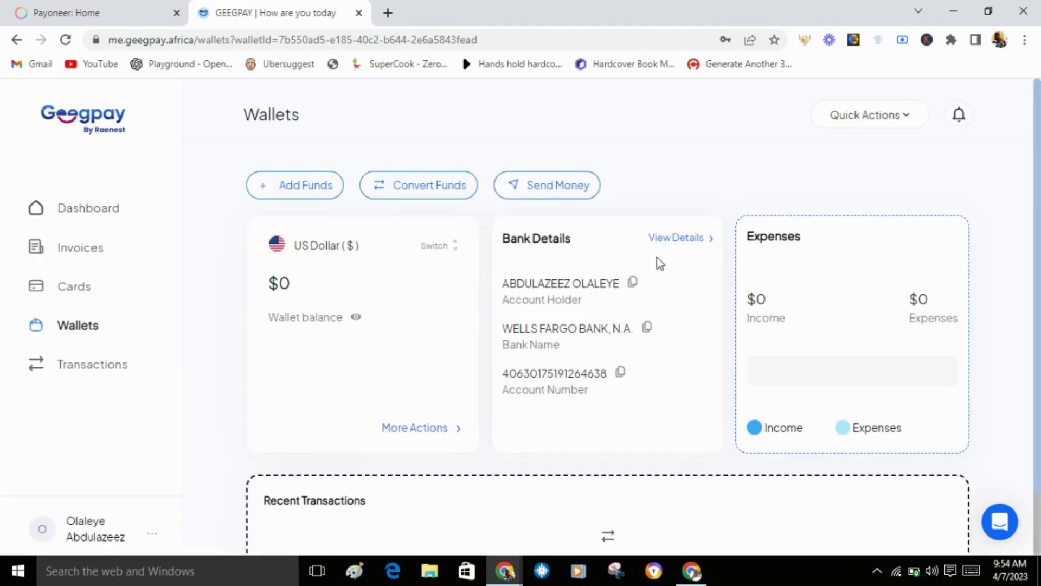
{"action": "left_click", "coordinate": [697, 239]}
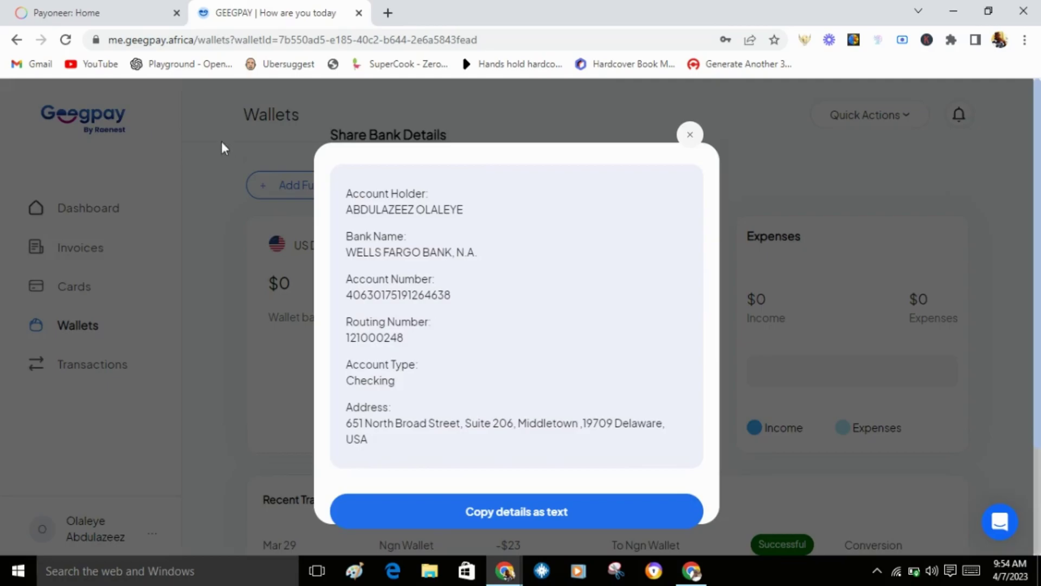
- In Payoneer, go to Banks & cards and list the bank accounts for withdrawal
{"action": "left_click", "coordinate": [65, 14]}
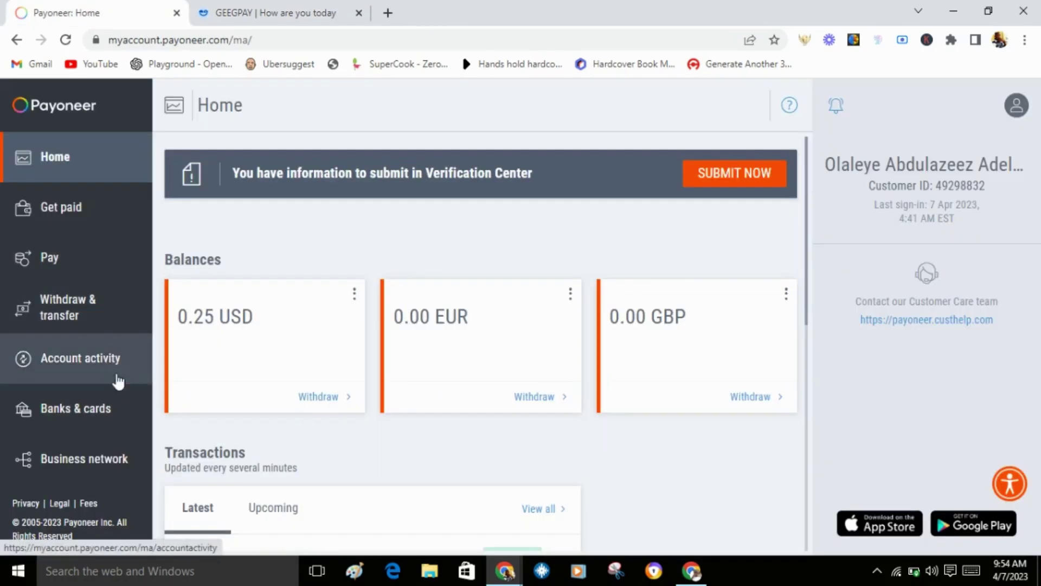
{"action": "left_click", "coordinate": [86, 411]}
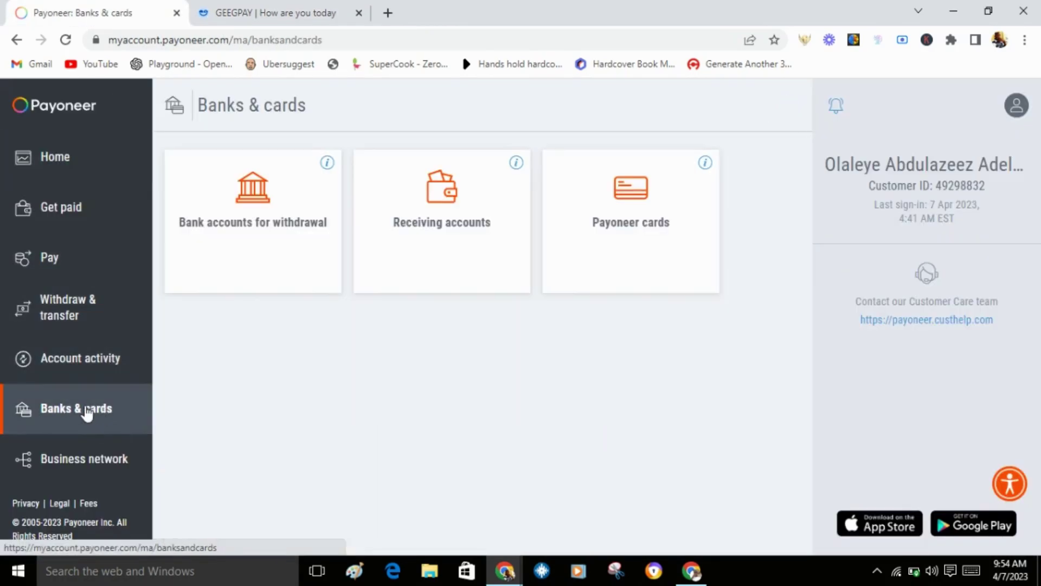
{"action": "left_click", "coordinate": [244, 268]}
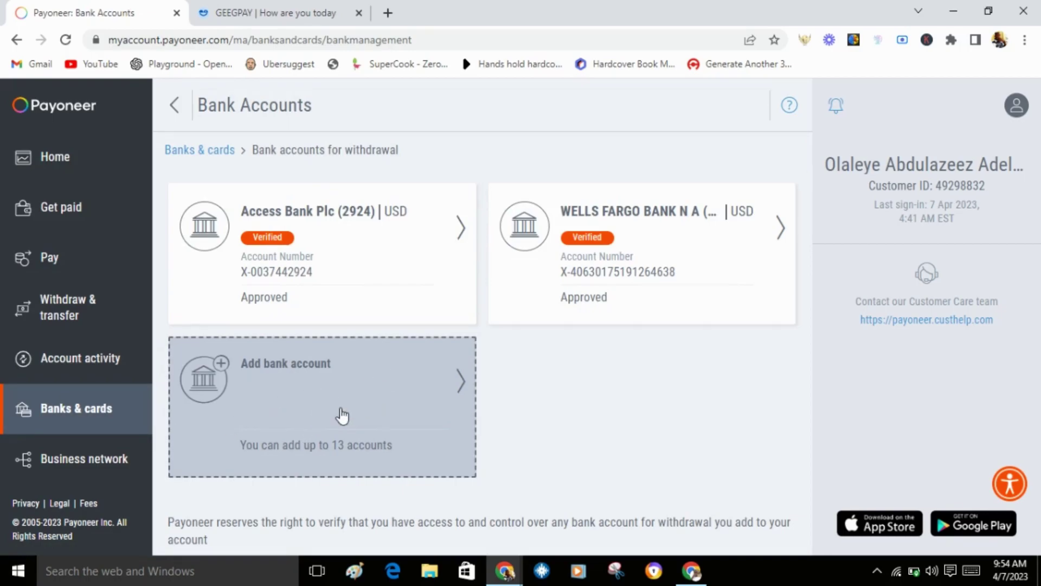
- Start a new personal bank account in the United States of America with USD currency
{"action": "left_click", "coordinate": [341, 414]}
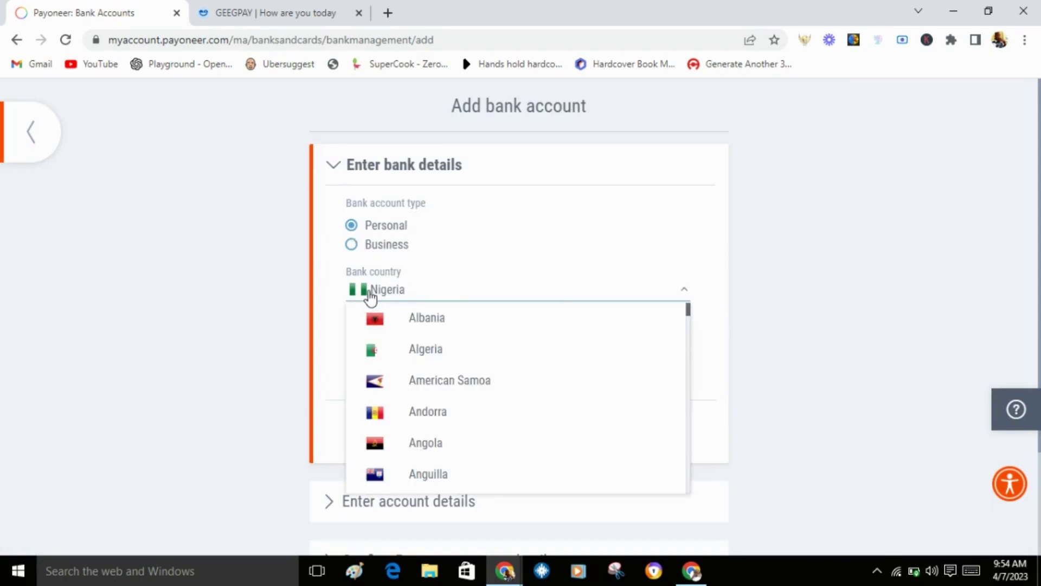
{"action": "left_click", "coordinate": [421, 298]}
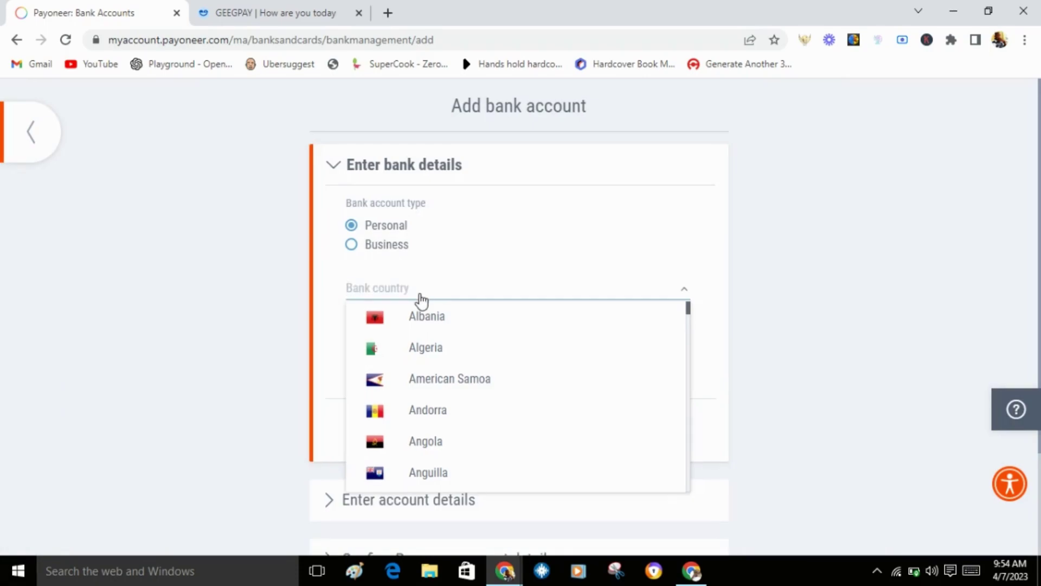
{"action": "type", "text": "Unit"}
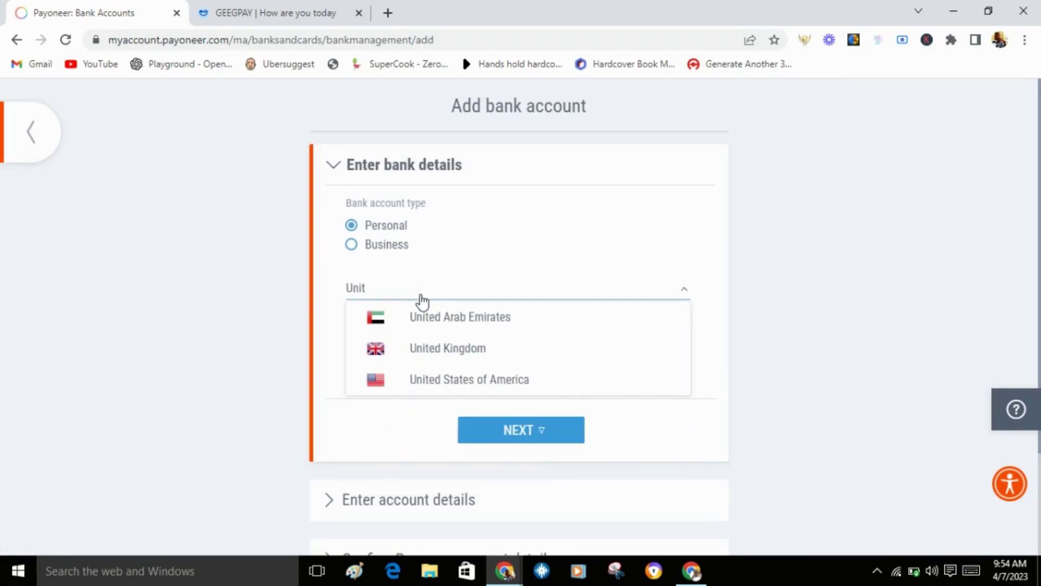
{"action": "left_click", "coordinate": [447, 379]}
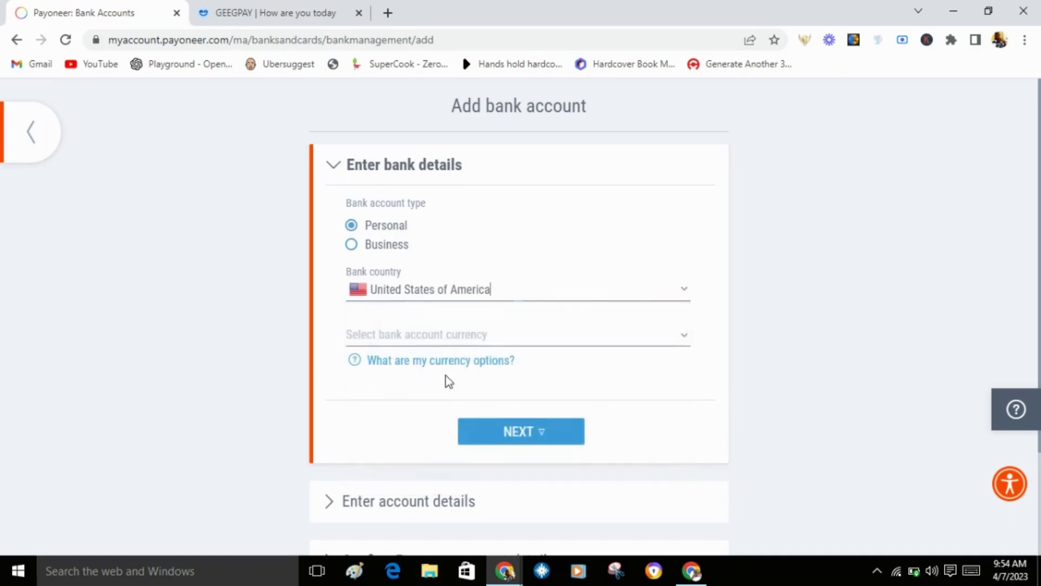
{"action": "left_click", "coordinate": [508, 344]}
{"action": "left_click", "coordinate": [398, 360]}
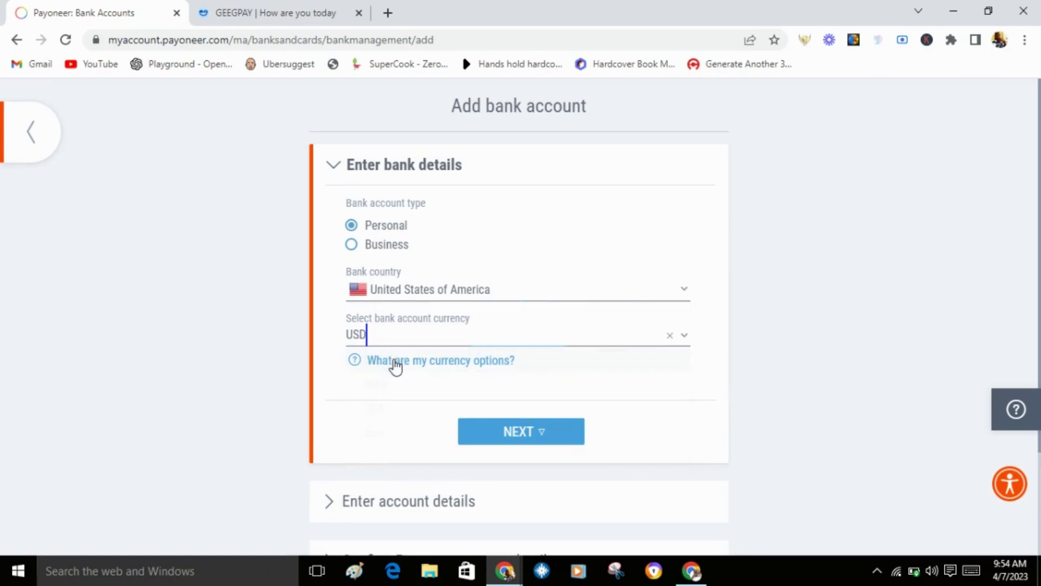
{"action": "left_click", "coordinate": [527, 436]}
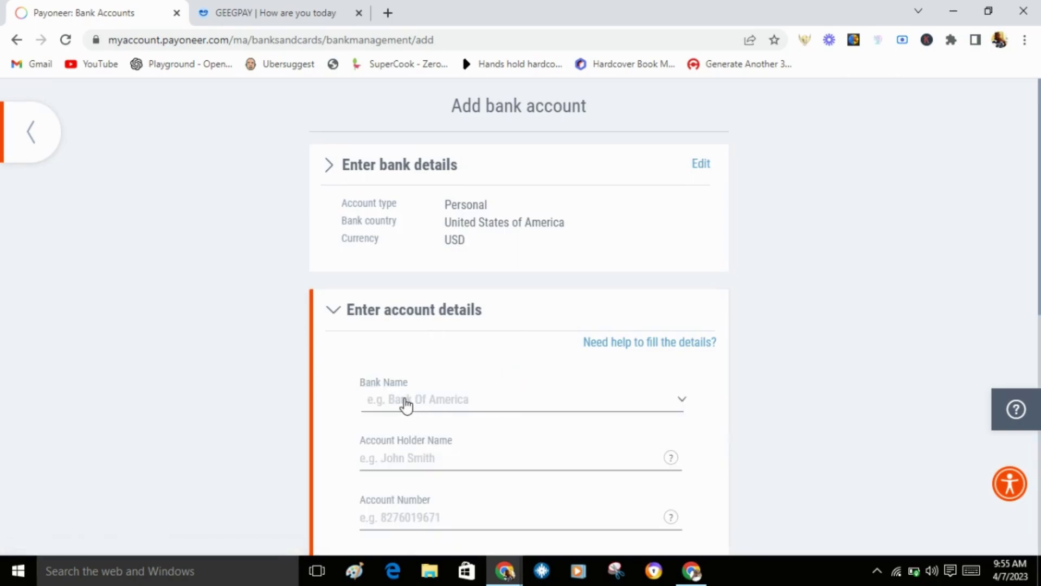
- Pick Wells Fargo as the bank name and copy the bank name from Geegpay
{"action": "left_click", "coordinate": [453, 406]}
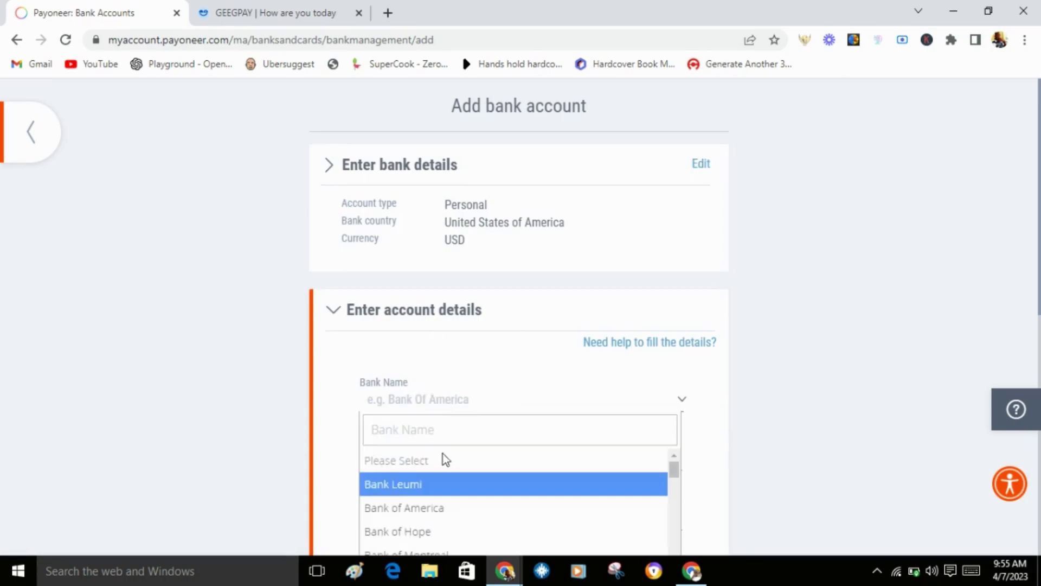
{"action": "type", "text": "we"}
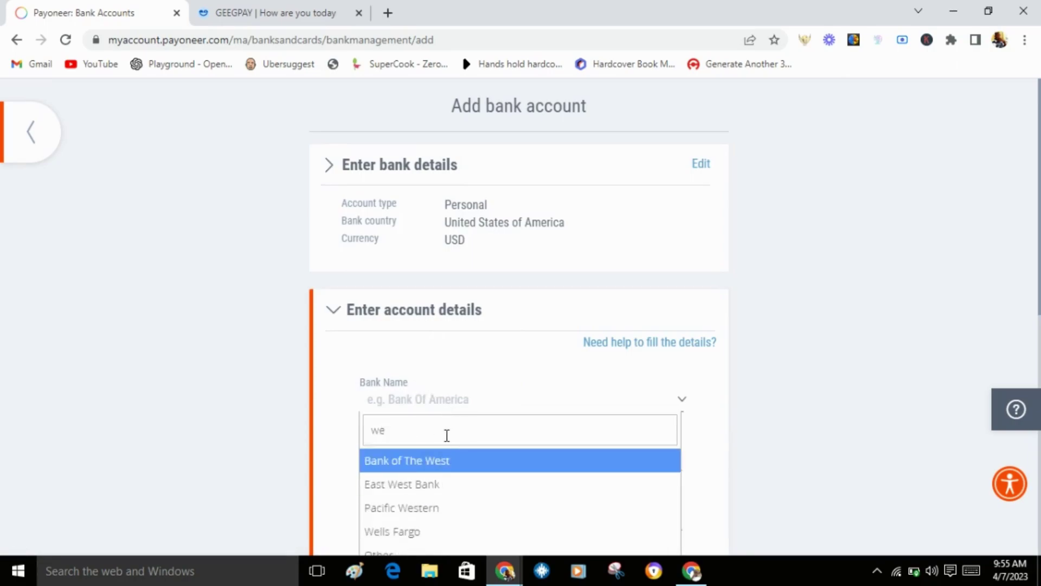
{"action": "left_click", "coordinate": [413, 533]}
{"action": "left_click", "coordinate": [278, 16]}
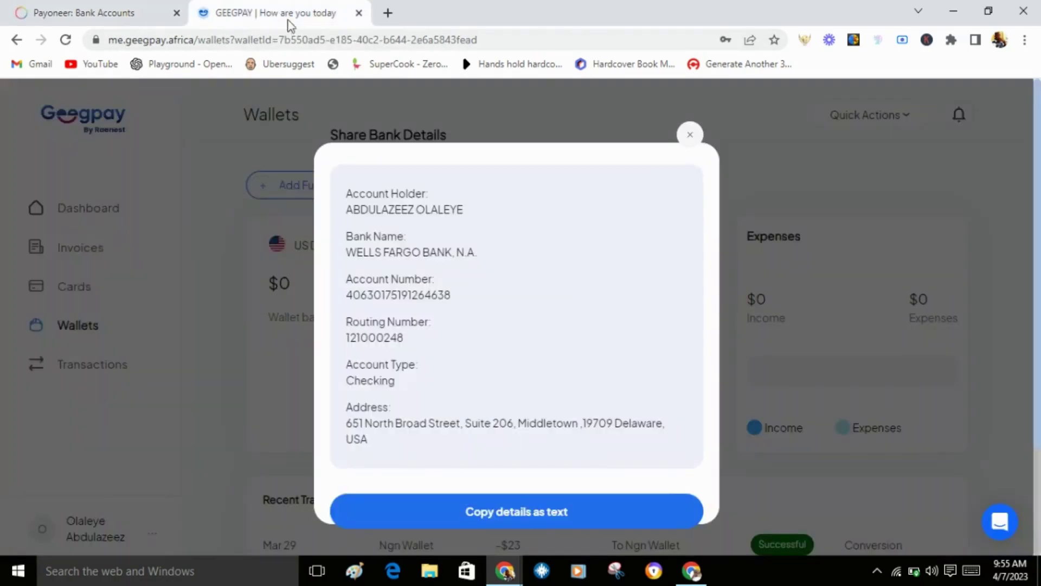
{"action": "left_click_drag", "start_coordinate": [480, 253], "coordinate": [345, 257]}
{"action": "key", "text": "ctrl+c"}
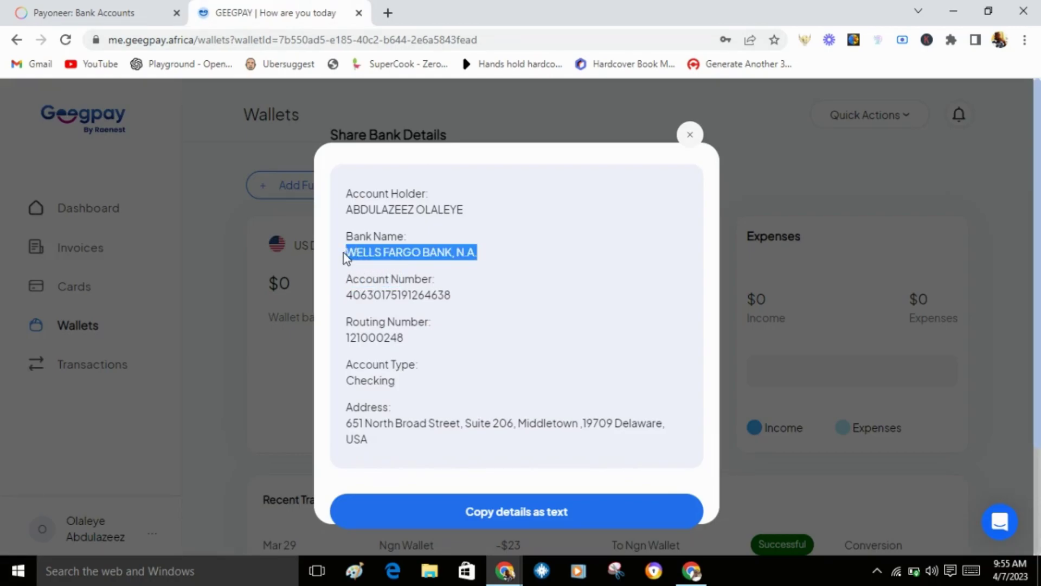
{"action": "left_click", "coordinate": [92, 15]}
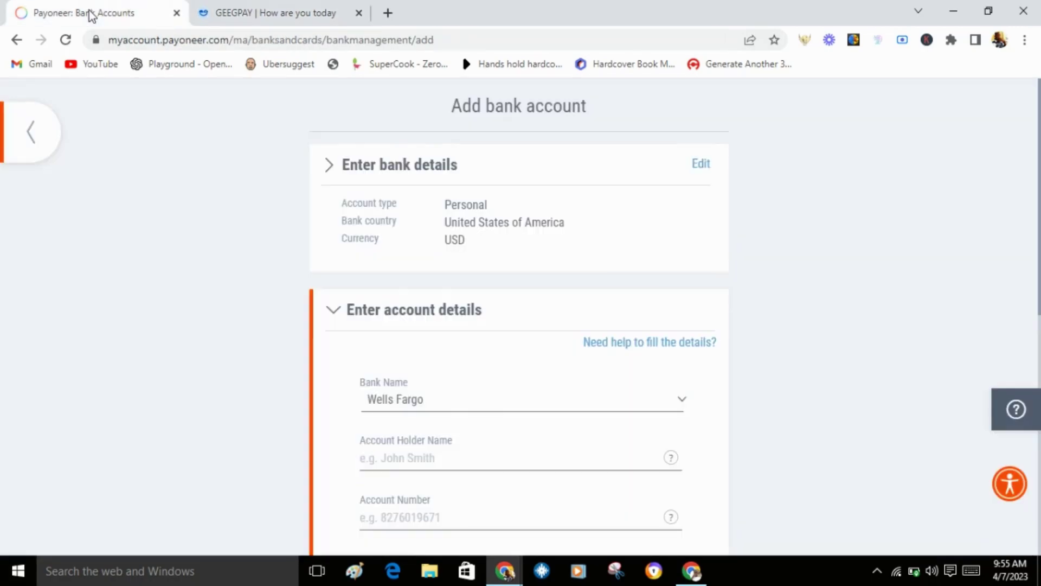
- Paste the copied name into the bank search, then reselect Wells Fargo as the bank
{"action": "left_click", "coordinate": [460, 408]}
{"action": "left_click", "coordinate": [442, 409]}
{"action": "left_click", "coordinate": [431, 407]}
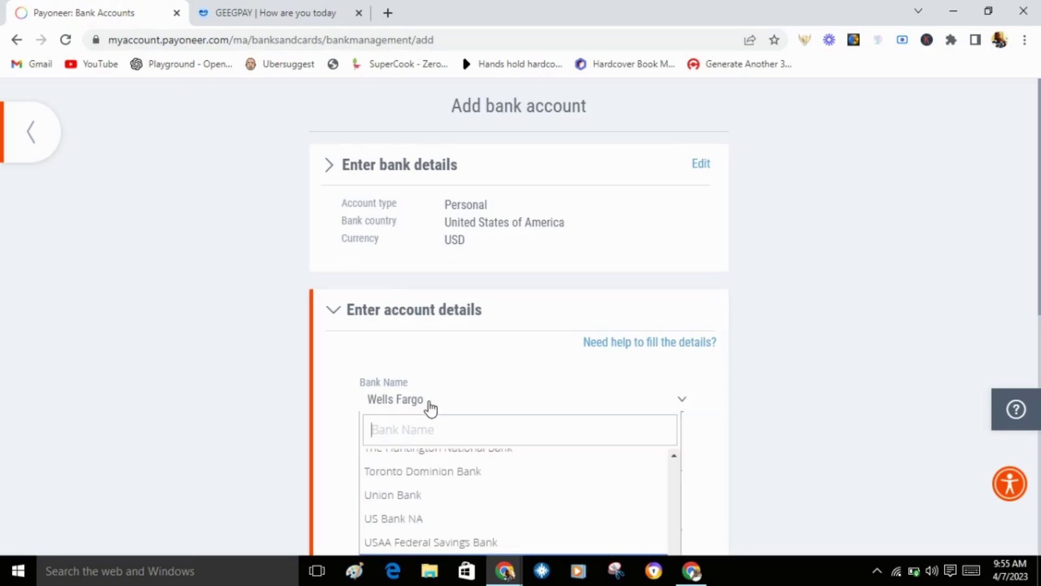
{"action": "key", "text": "ctrl+v"}
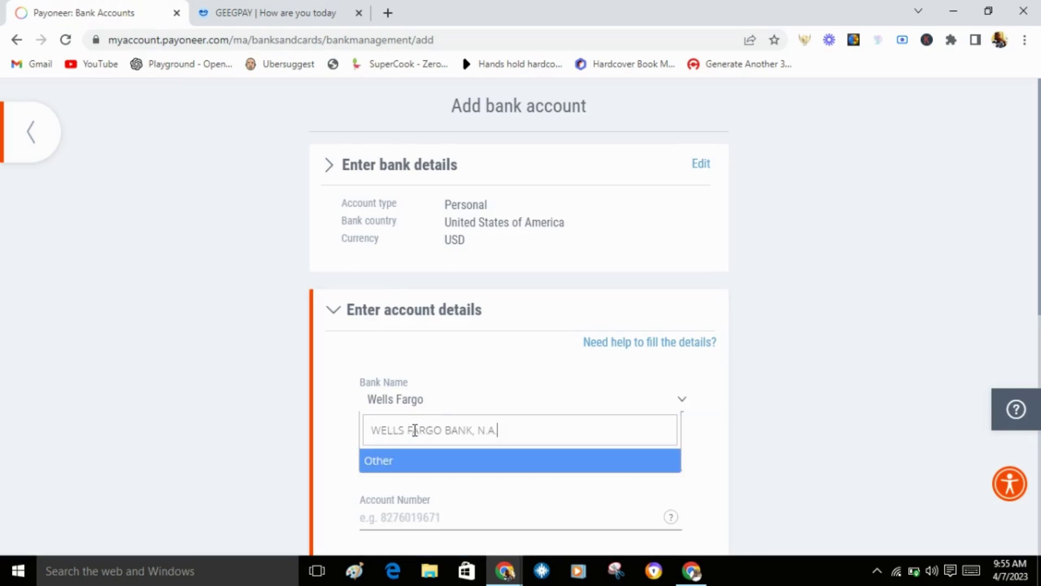
{"action": "left_click", "coordinate": [479, 460]}
{"action": "left_click", "coordinate": [419, 412]}
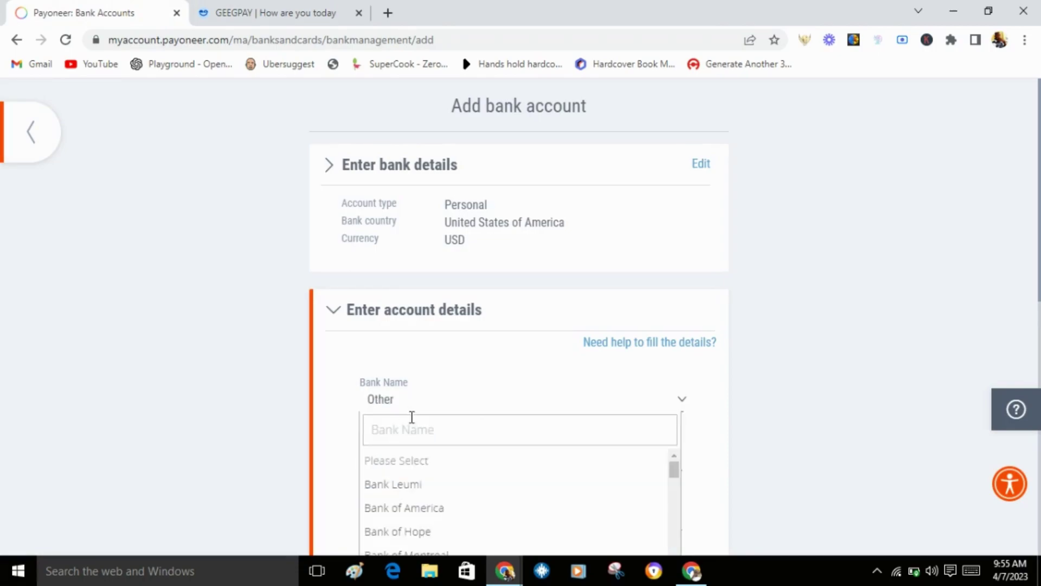
{"action": "type", "text": "wel"}
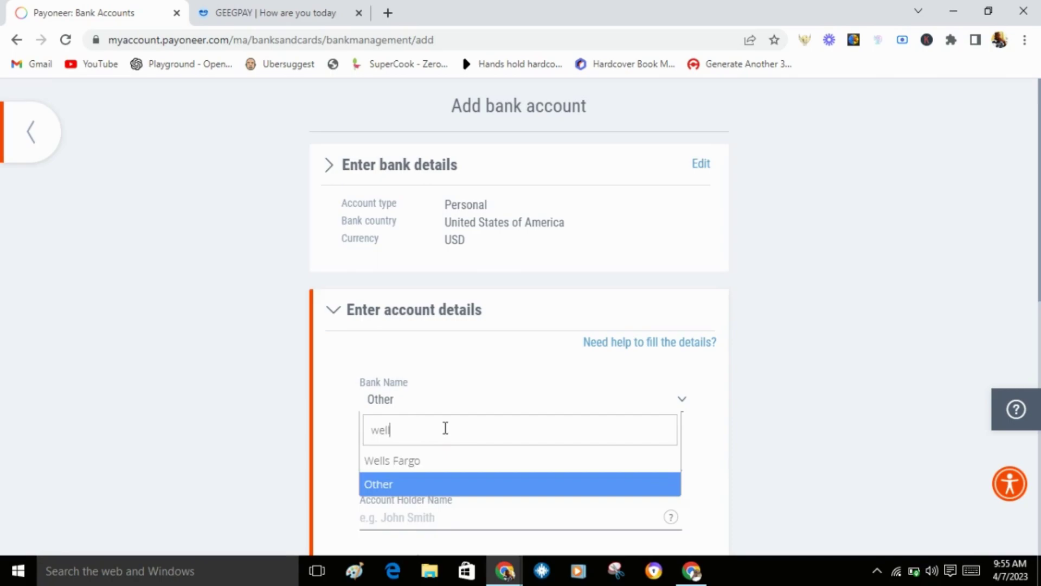
{"action": "left_click", "coordinate": [413, 464]}
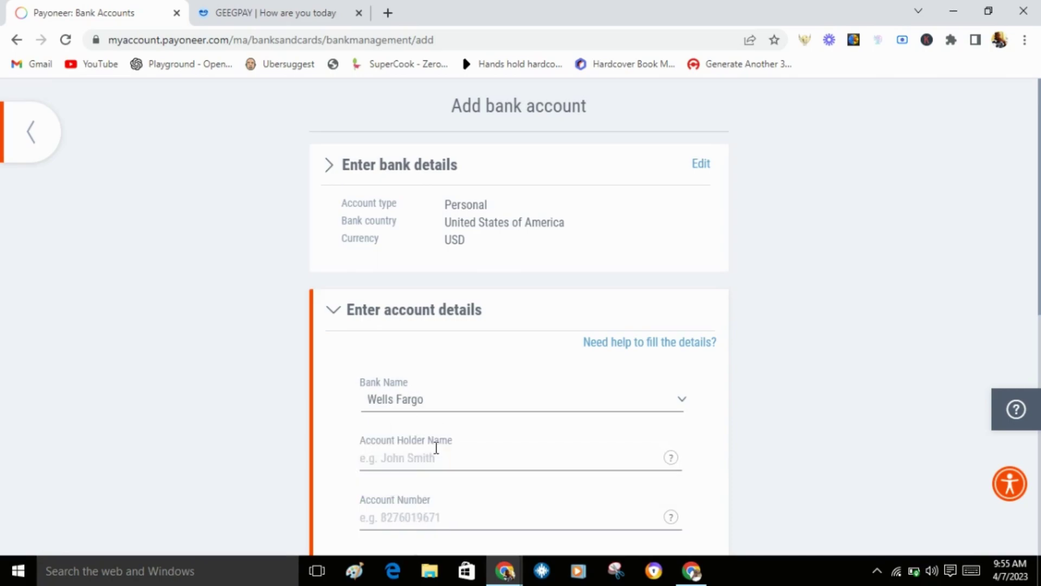
{"action": "left_click", "coordinate": [425, 464]}
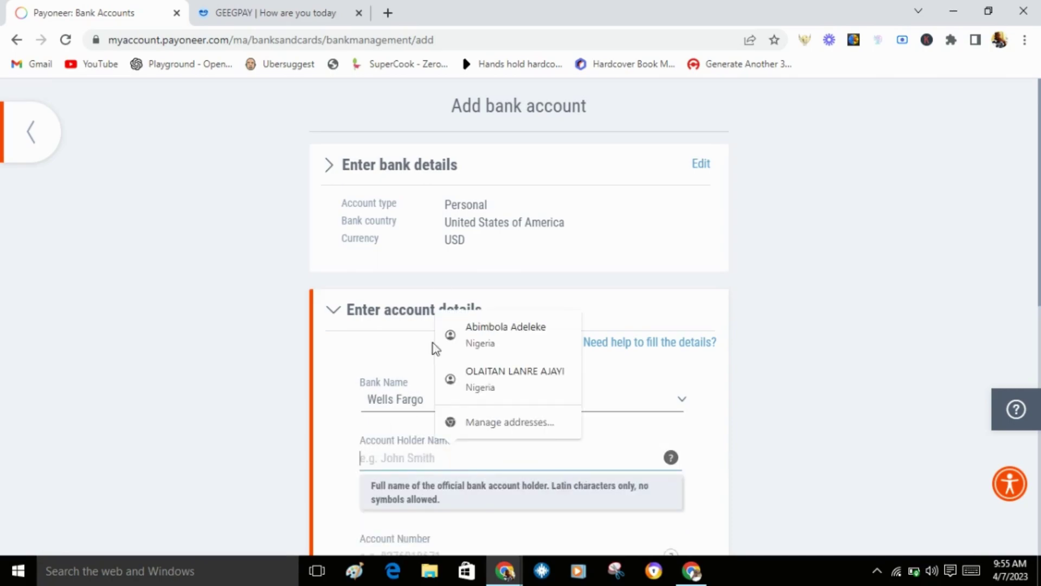
- Copy the account holder name from Geegpay into Payoneer's form
{"action": "left_click", "coordinate": [289, 14]}
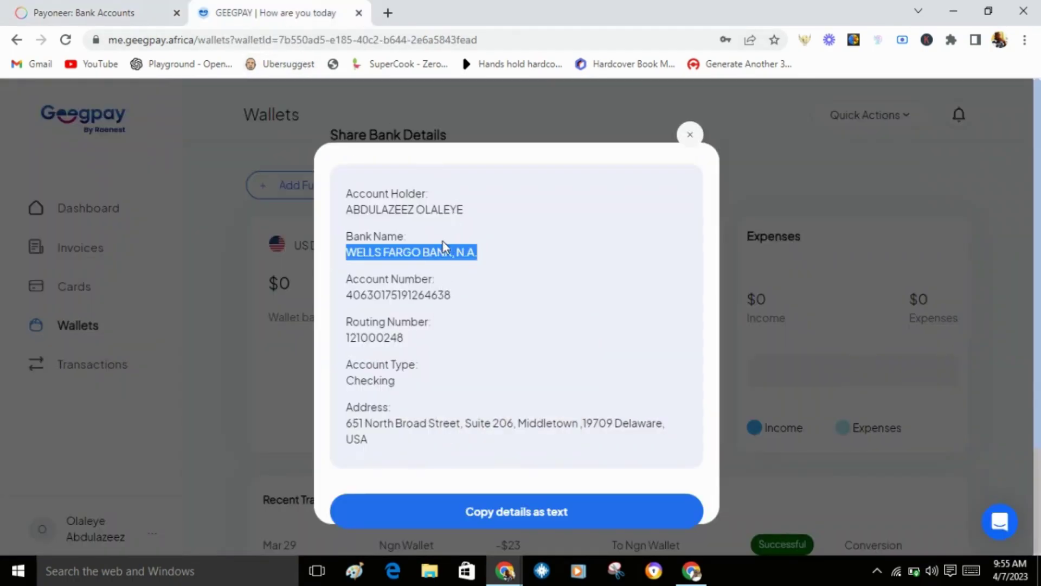
{"action": "left_click_drag", "start_coordinate": [464, 209], "coordinate": [342, 211]}
{"action": "key", "text": "ctrl+c"}
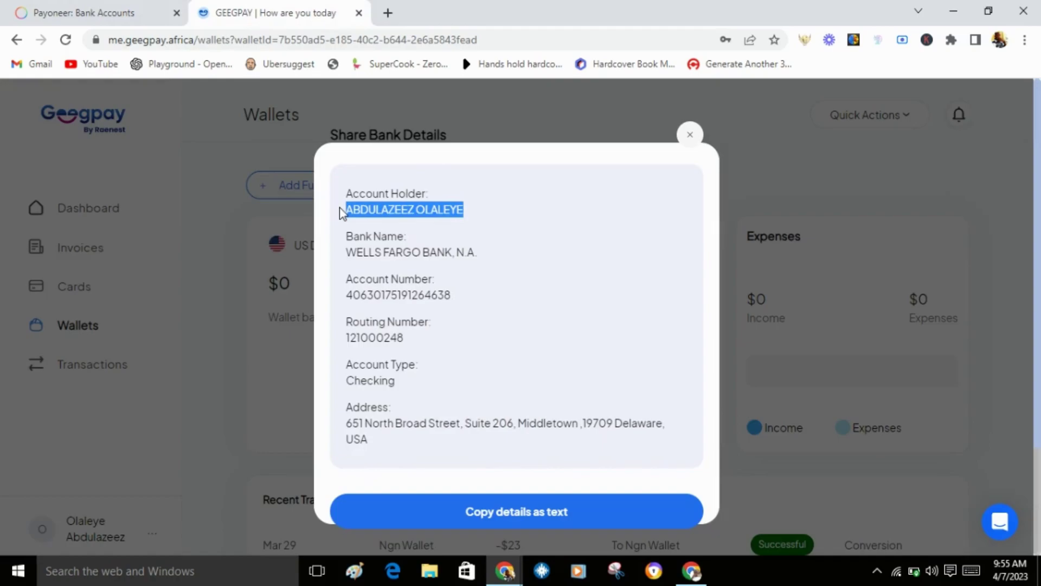
{"action": "left_click", "coordinate": [157, 13]}
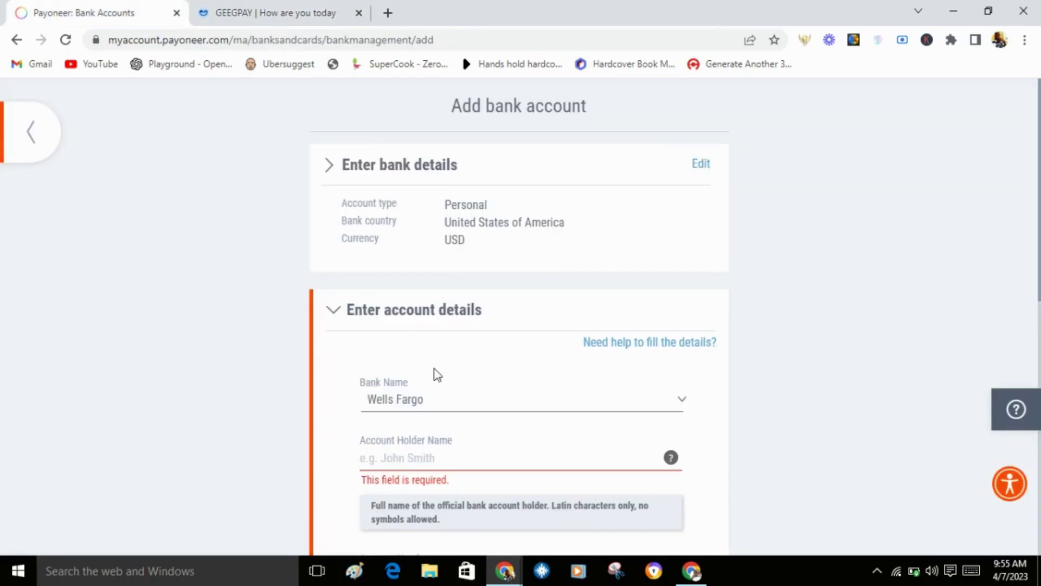
{"action": "key", "text": "ctrl+v"}
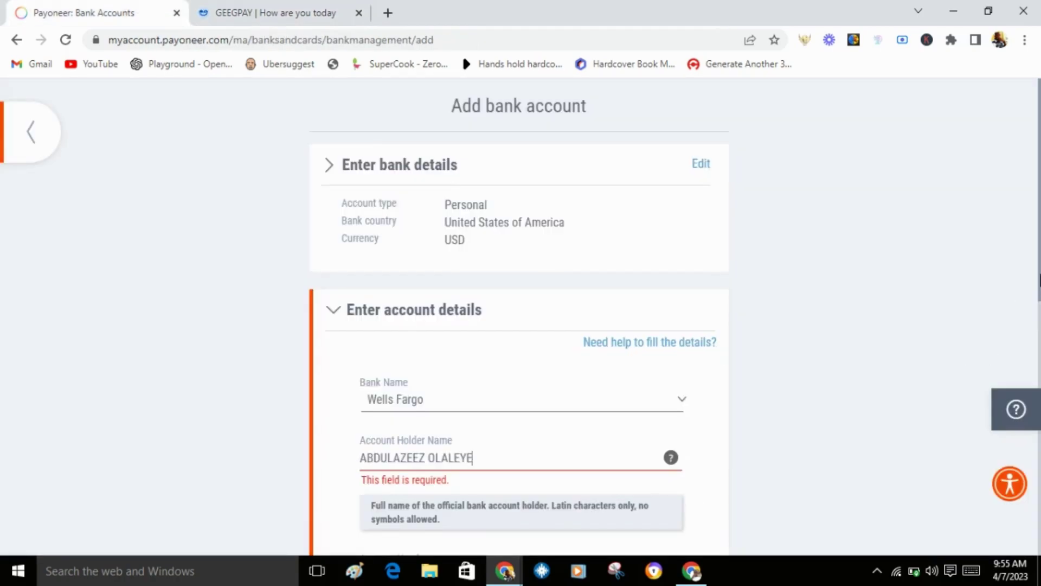
{"action": "scroll", "coordinate": [519, 325], "scroll_direction": "down", "scroll_amount": 3}
- Copy the Geegpay account number into the Account Number field
{"action": "left_click", "coordinate": [503, 388]}
{"action": "left_click", "coordinate": [242, 7]}
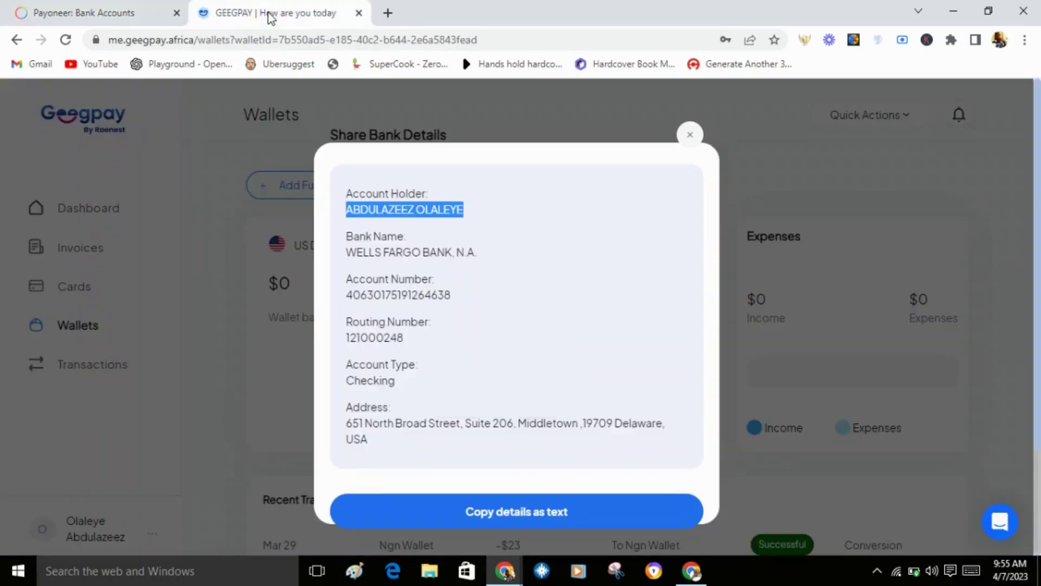
{"action": "left_click", "coordinate": [461, 303]}
{"action": "left_click_drag", "start_coordinate": [461, 303], "coordinate": [347, 298]}
{"action": "key", "text": "ctrl+c"}
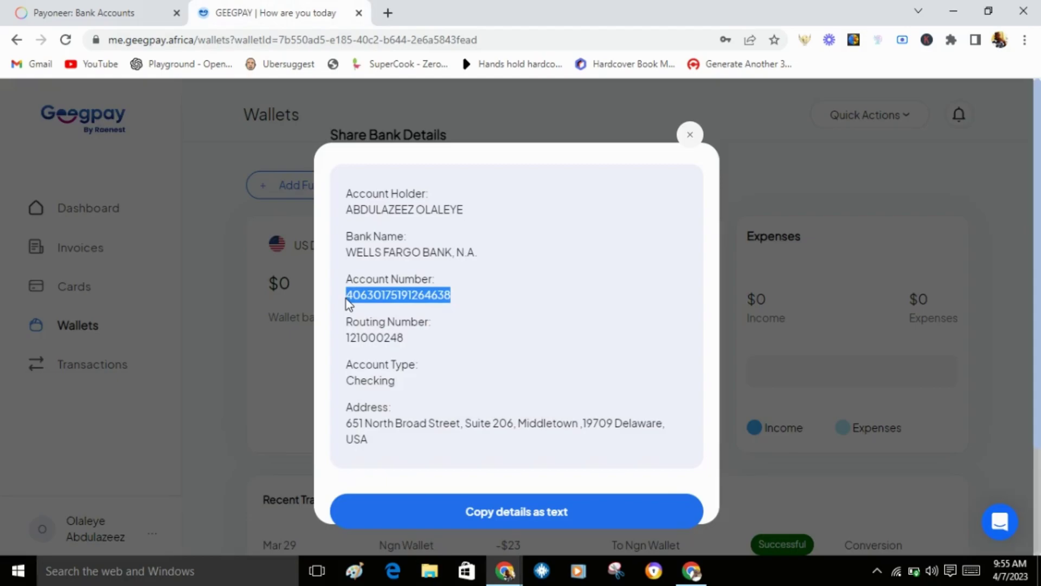
{"action": "left_click", "coordinate": [70, 13]}
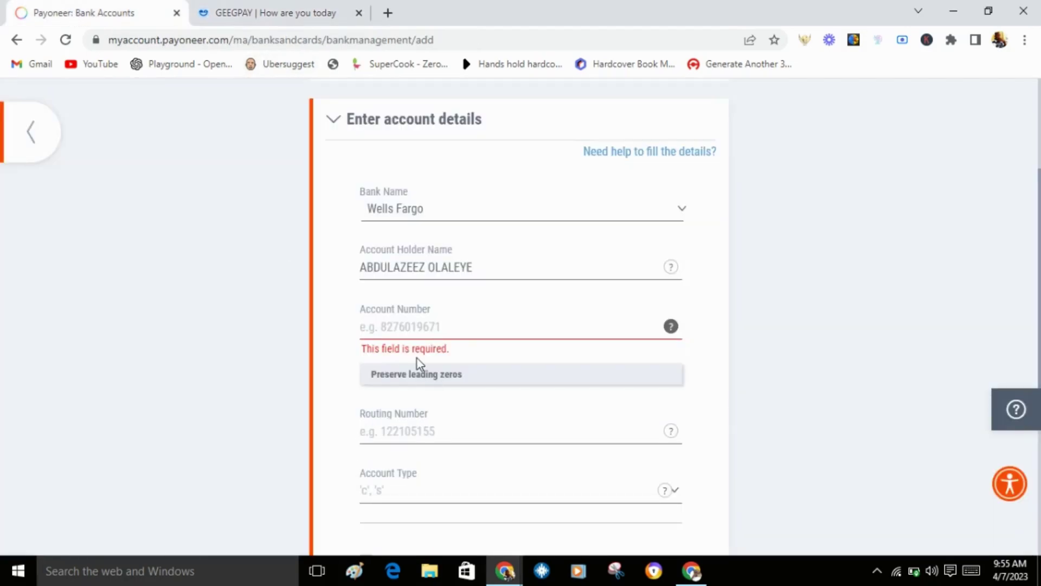
{"action": "key", "text": "ctrl+v"}
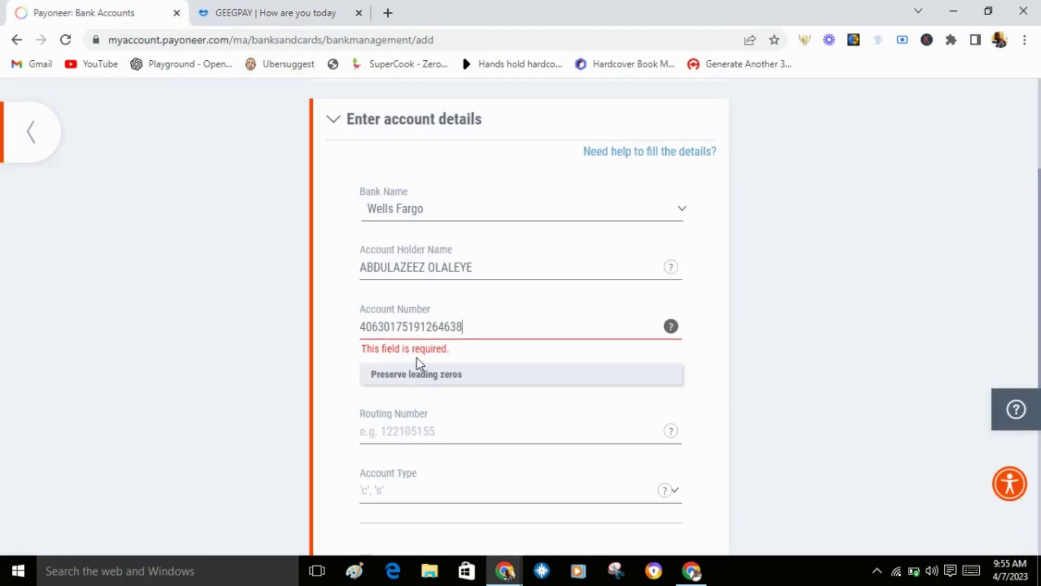
- Copy routing number 121000248 from Geegpay into the Routing Number field
{"action": "left_click", "coordinate": [438, 436]}
{"action": "left_click", "coordinate": [297, 13]}
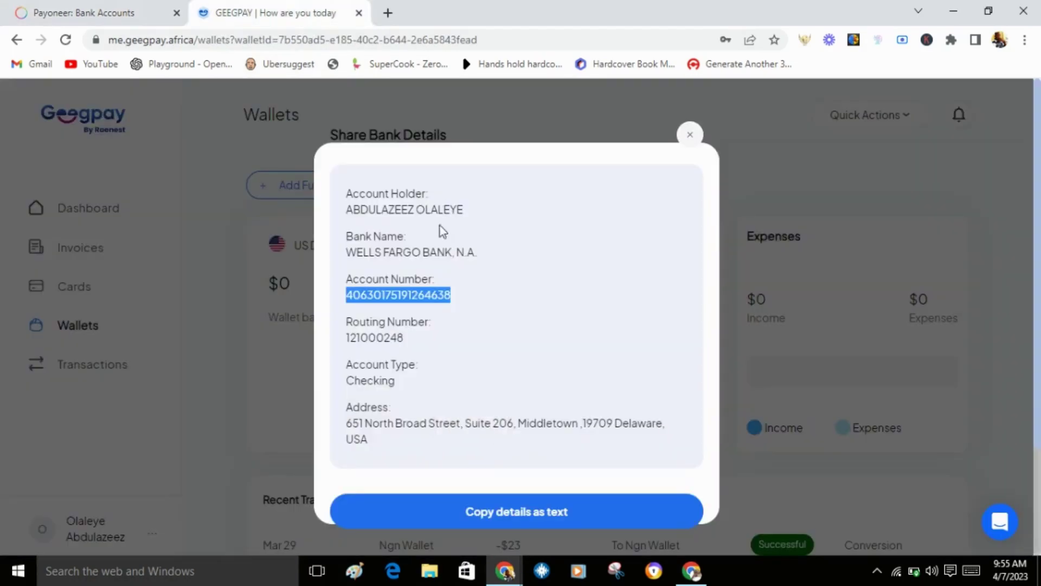
{"action": "left_click_drag", "start_coordinate": [404, 338], "coordinate": [348, 339]}
{"action": "key", "text": "ctrl+c"}
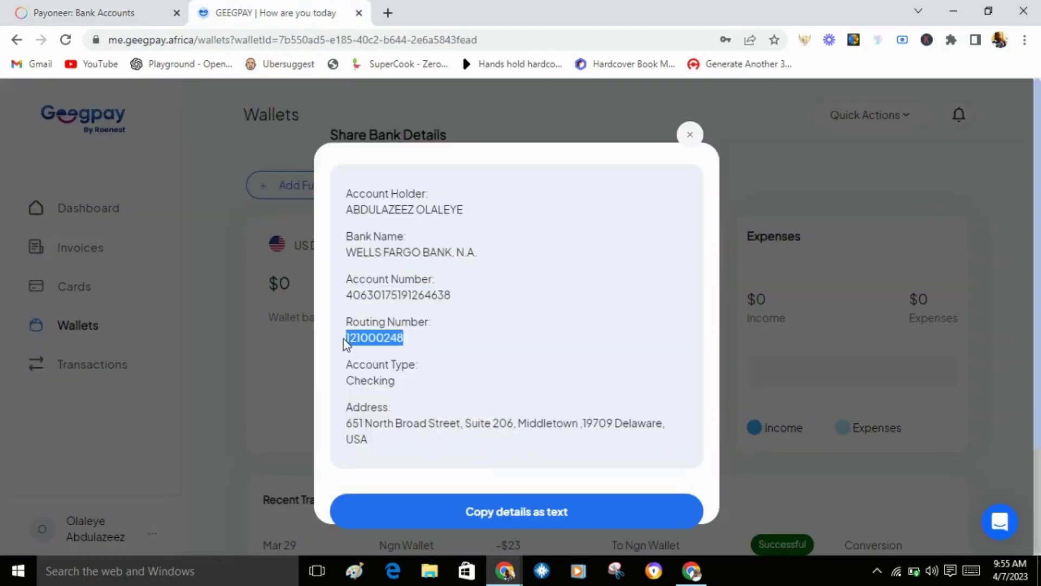
{"action": "left_click", "coordinate": [135, 16]}
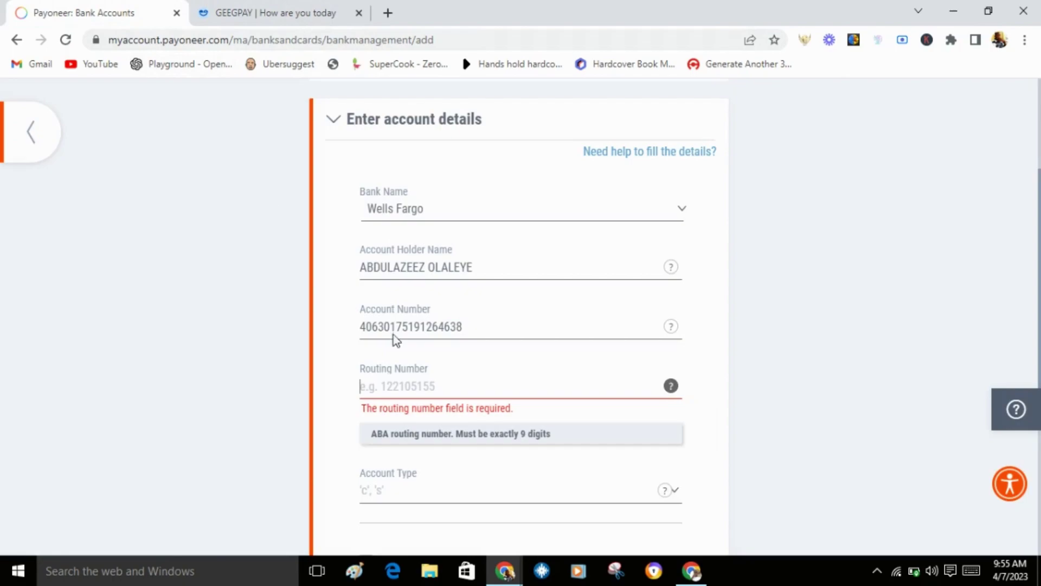
{"action": "key", "text": "ctrl+v"}
- Set the account type to C - Checking Account
{"action": "left_click", "coordinate": [346, 448]}
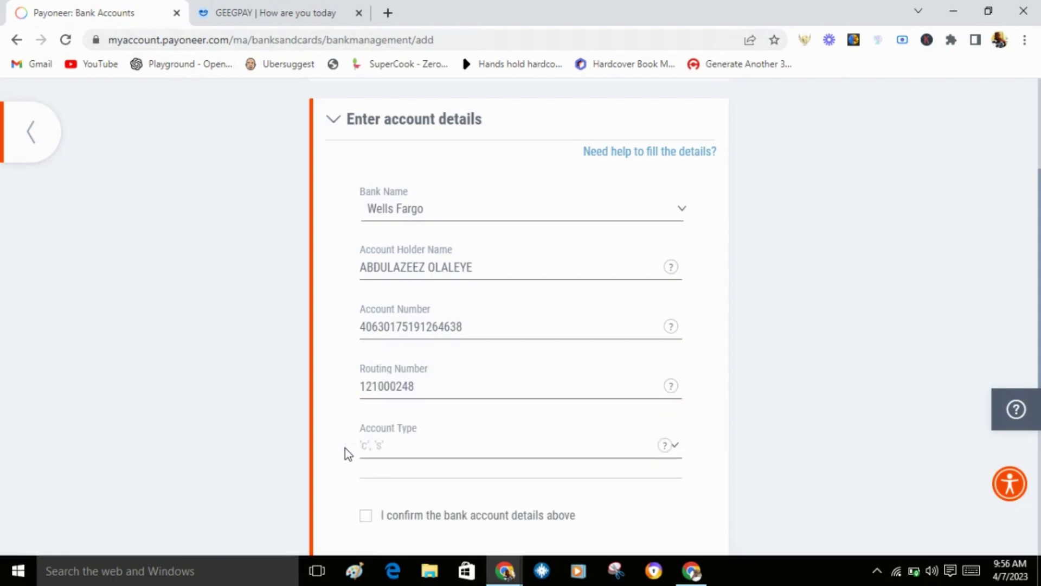
{"action": "left_click", "coordinate": [389, 445]}
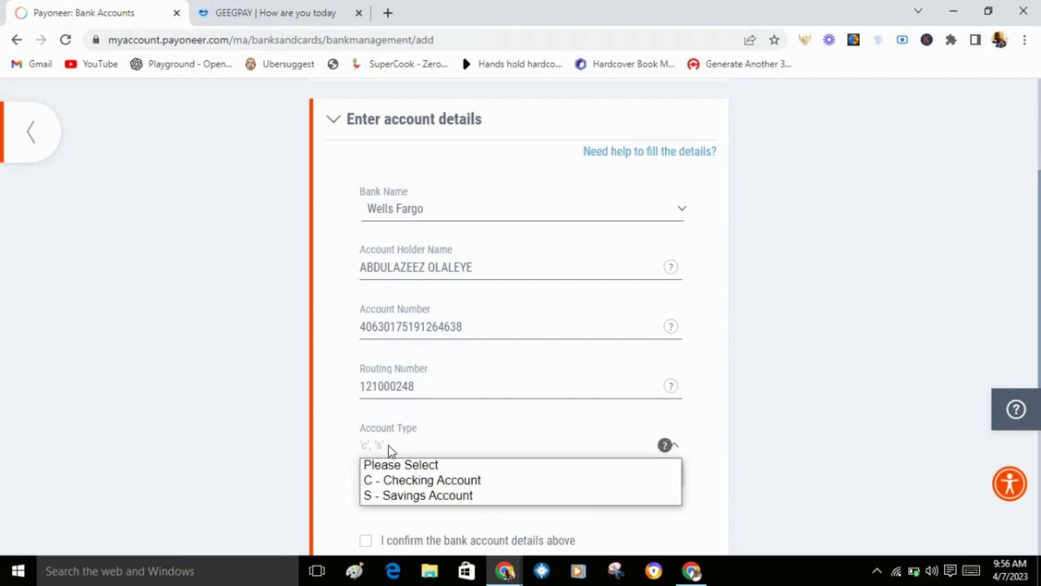
{"action": "left_click", "coordinate": [415, 480]}
{"action": "left_click", "coordinate": [274, 13]}
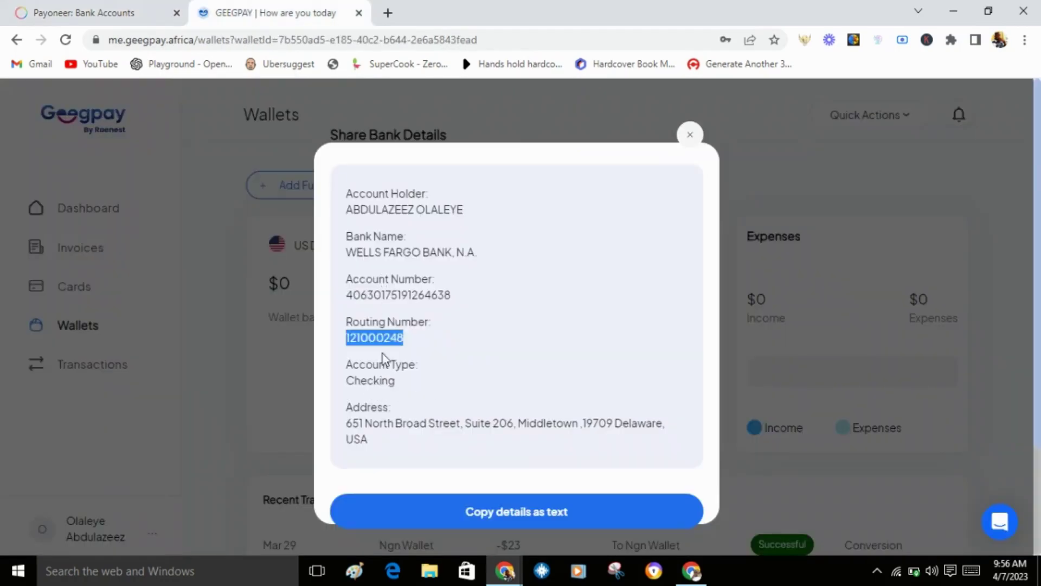
{"action": "left_click", "coordinate": [106, 13]}
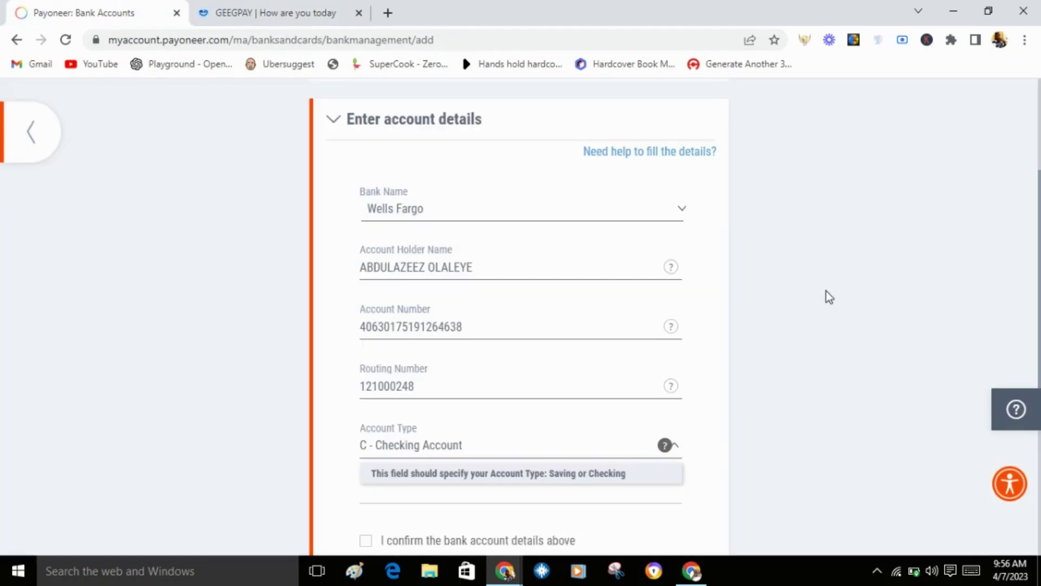
- Tick the bank details confirmation and continue to the Payoneer account confirmation step
{"action": "scroll", "coordinate": [643, 356], "scroll_direction": "down", "scroll_amount": 3}
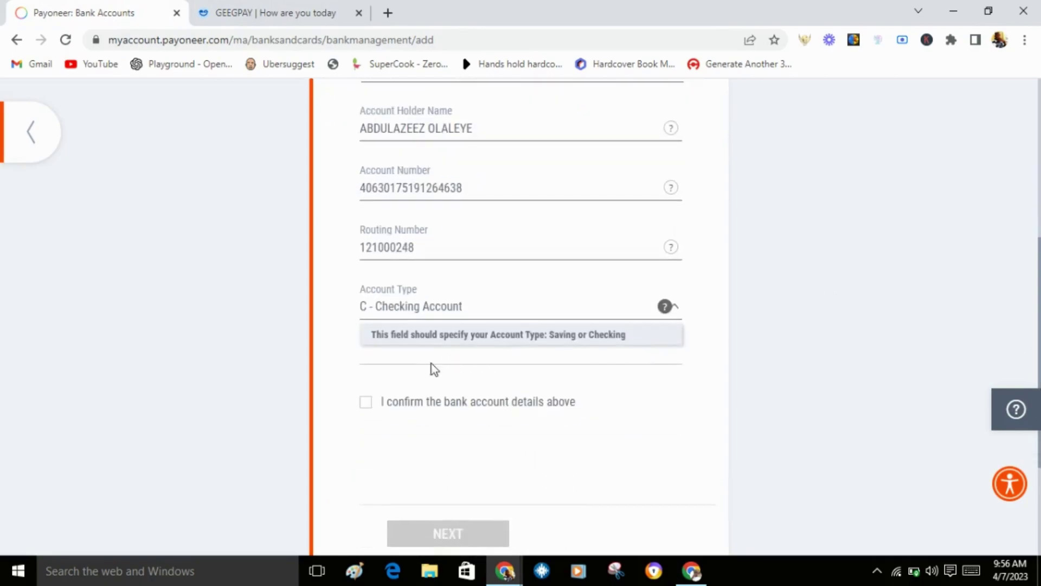
{"action": "left_click", "coordinate": [366, 401]}
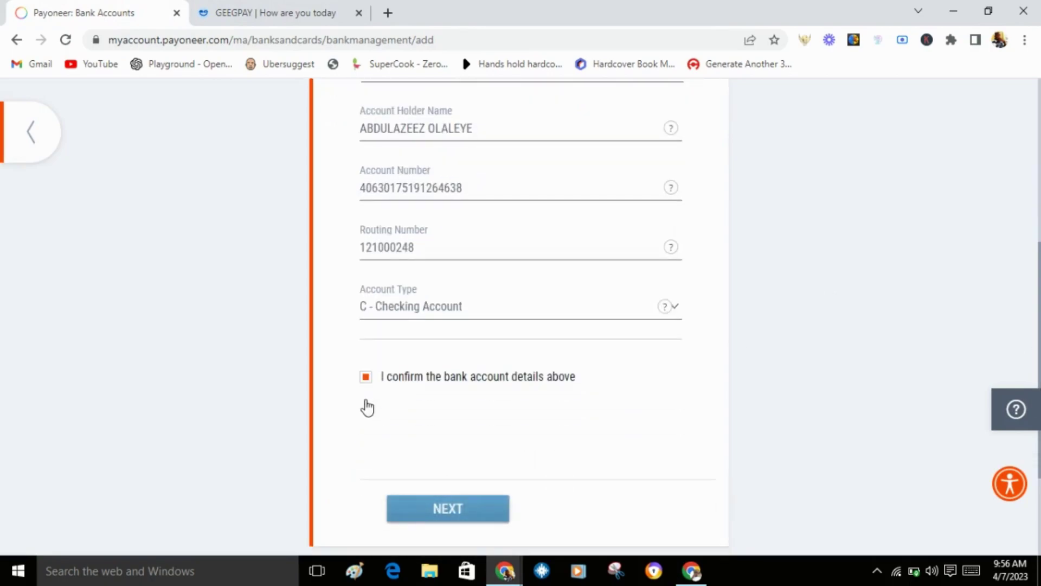
{"action": "left_click", "coordinate": [471, 520]}
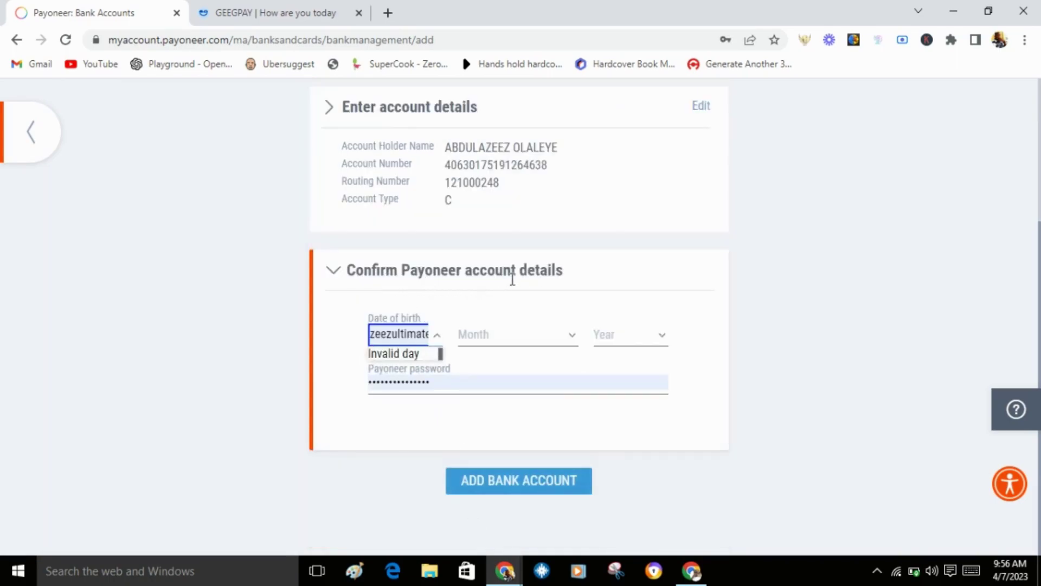
- Clear the autofilled day and choose the day, month and year of birth
{"action": "left_click", "coordinate": [346, 307]}
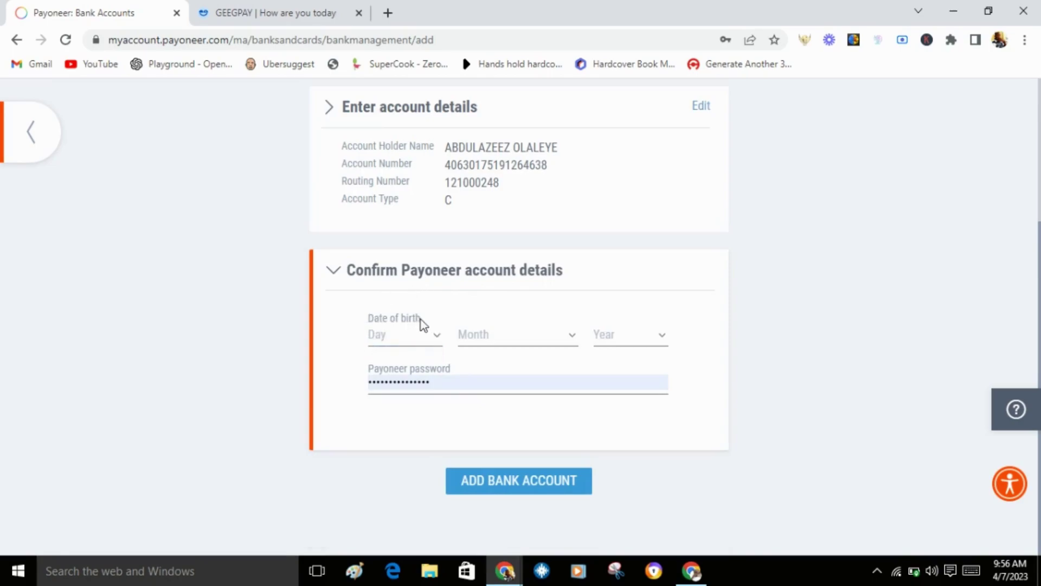
{"action": "left_click", "coordinate": [437, 341]}
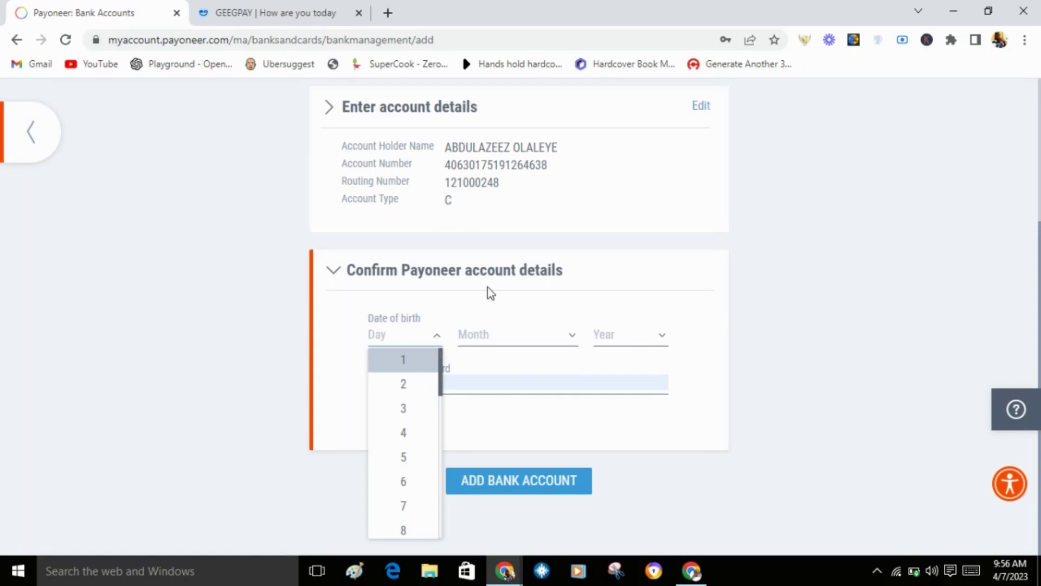
{"action": "left_click_drag", "start_coordinate": [442, 374], "coordinate": [434, 466]}
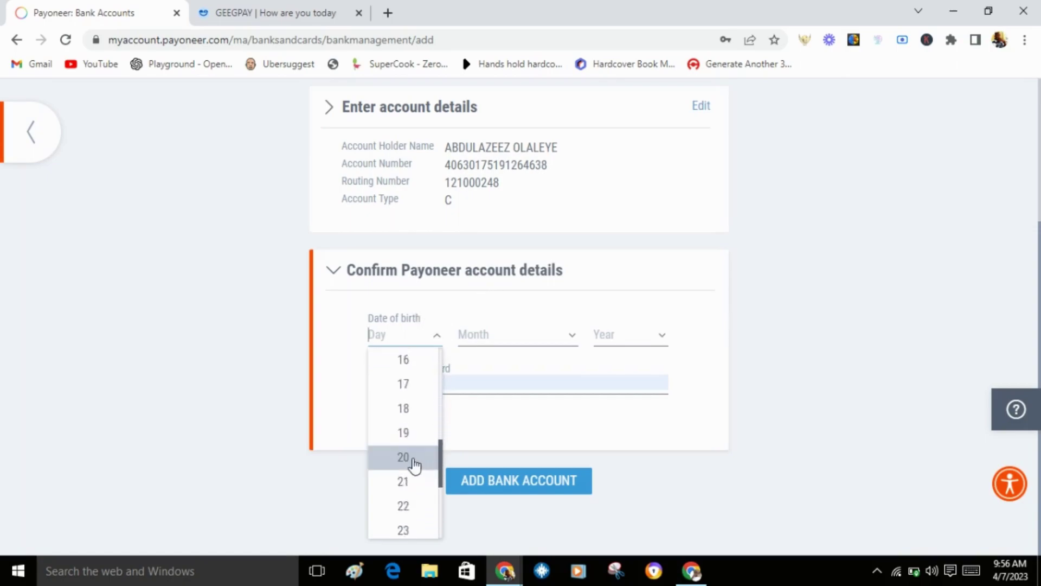
{"action": "left_click", "coordinate": [410, 458]}
{"action": "left_click", "coordinate": [544, 337]}
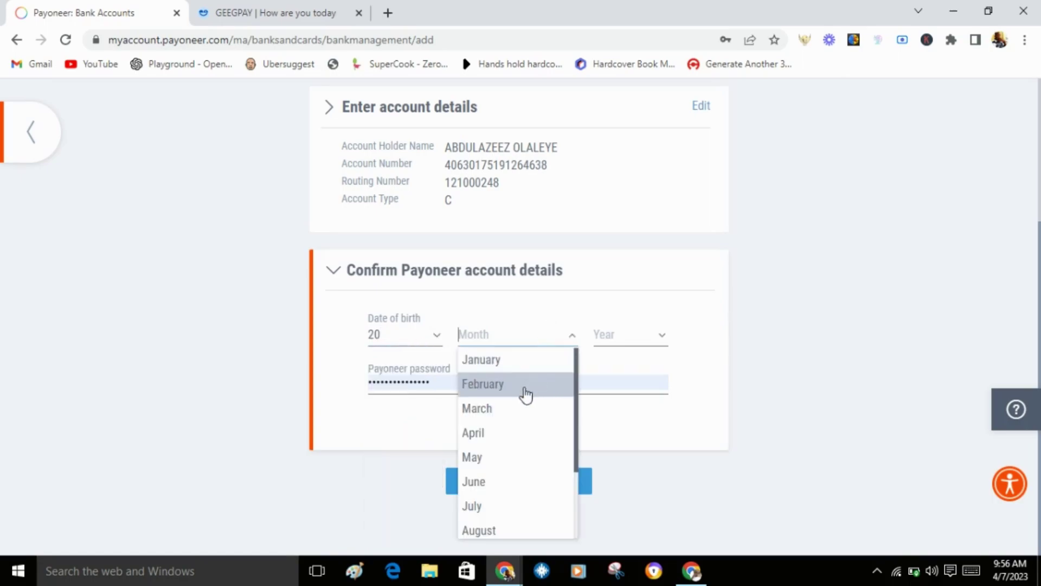
{"action": "left_click", "coordinate": [482, 481]}
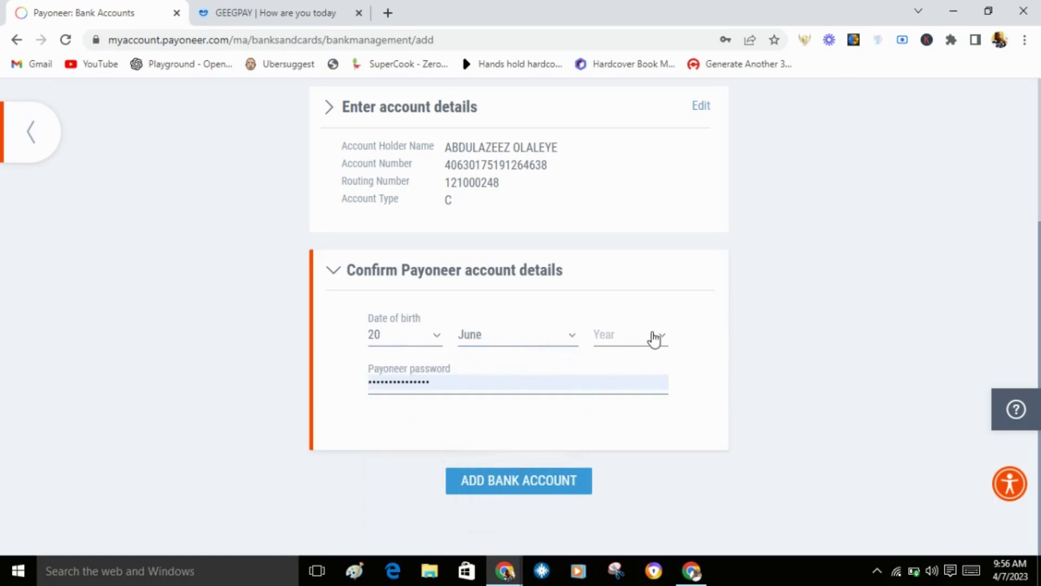
{"action": "left_click", "coordinate": [653, 342]}
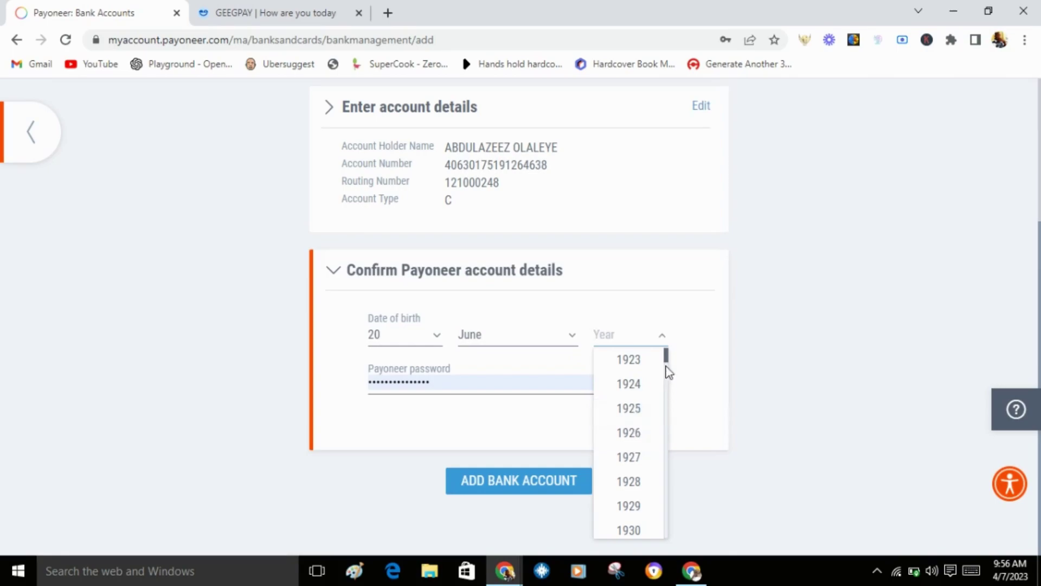
{"action": "scroll", "coordinate": [667, 367], "scroll_direction": "down", "scroll_amount": 6}
{"action": "left_click_drag", "start_coordinate": [668, 382], "coordinate": [672, 483]}
{"action": "left_click", "coordinate": [630, 481]}
{"action": "left_click", "coordinate": [523, 432]}
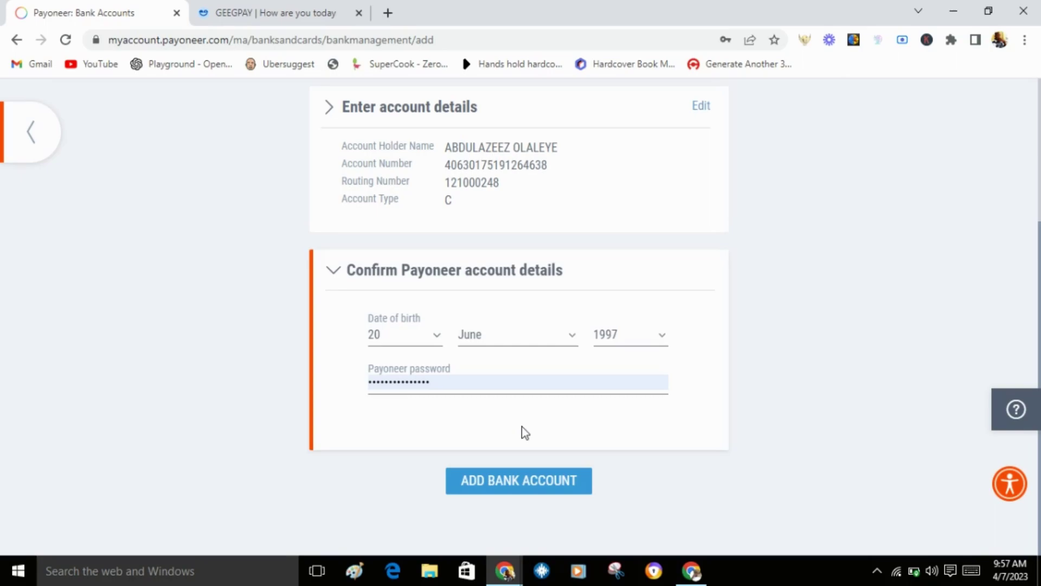
- Leave the add-account form and go to Withdraw & transfer
{"action": "left_click", "coordinate": [37, 139]}
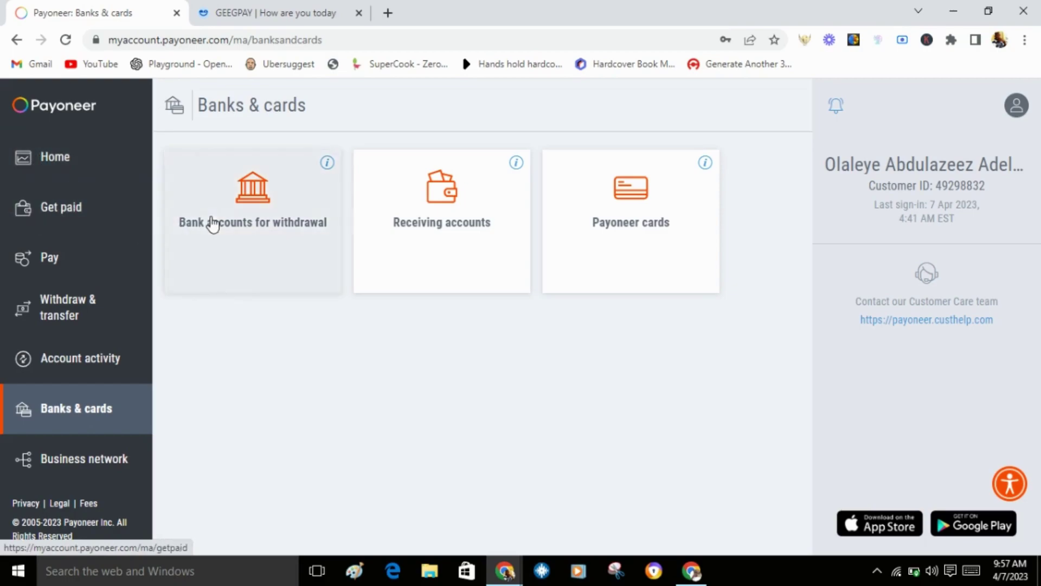
{"action": "left_click", "coordinate": [82, 313]}
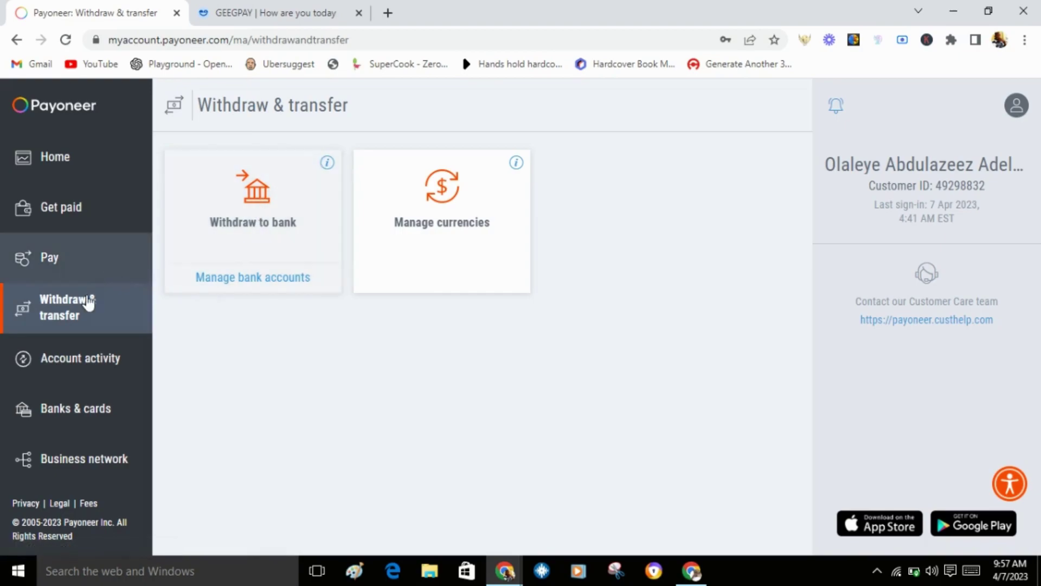
- Start a withdrawal to bank from the USD balance to WELLS FARGO BANK N A
{"action": "left_click", "coordinate": [251, 225]}
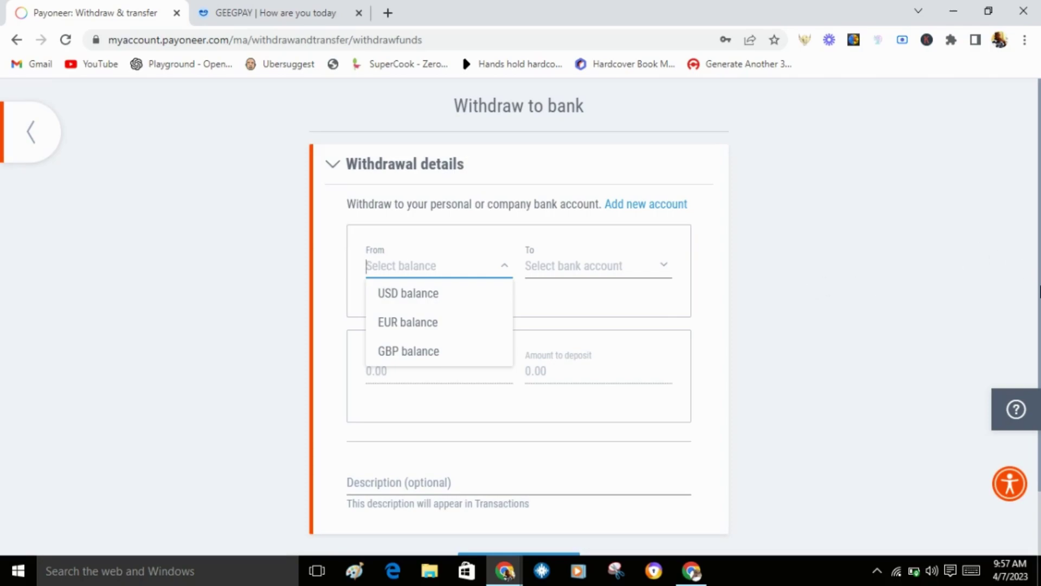
{"action": "scroll", "coordinate": [1039, 296], "scroll_direction": "down", "scroll_amount": 1}
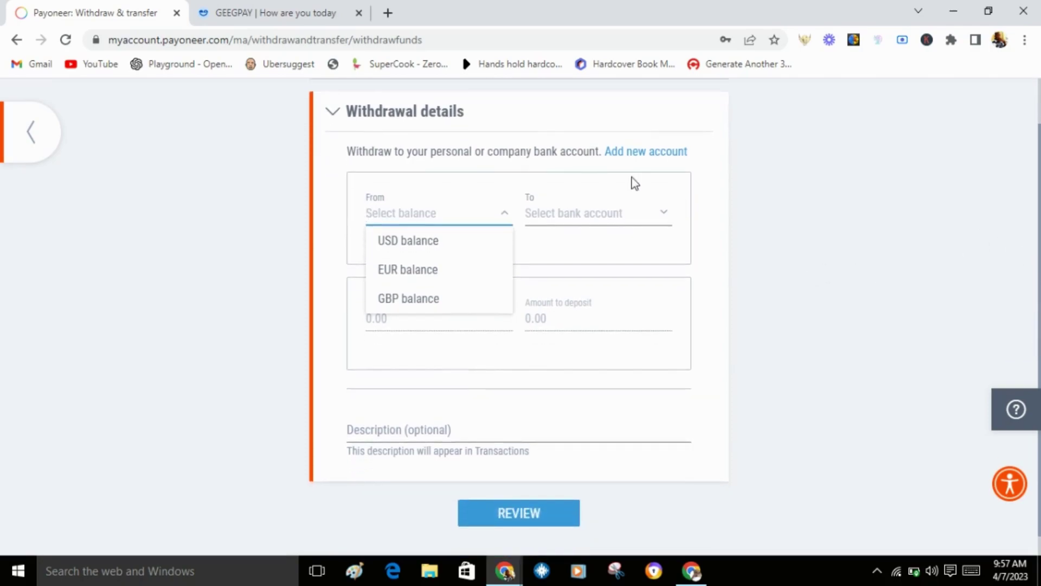
{"action": "left_click", "coordinate": [412, 247]}
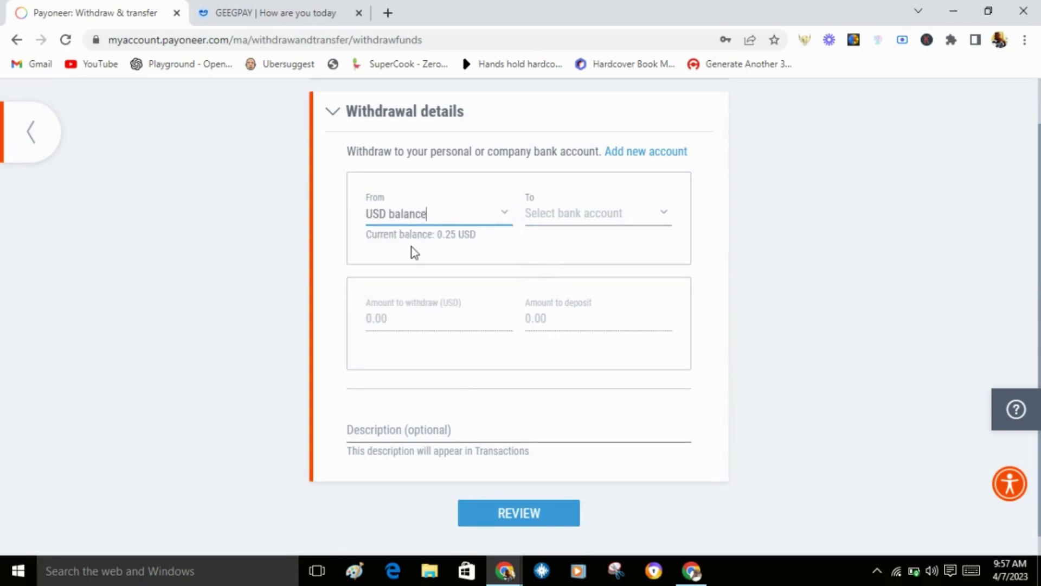
{"action": "left_click", "coordinate": [569, 219]}
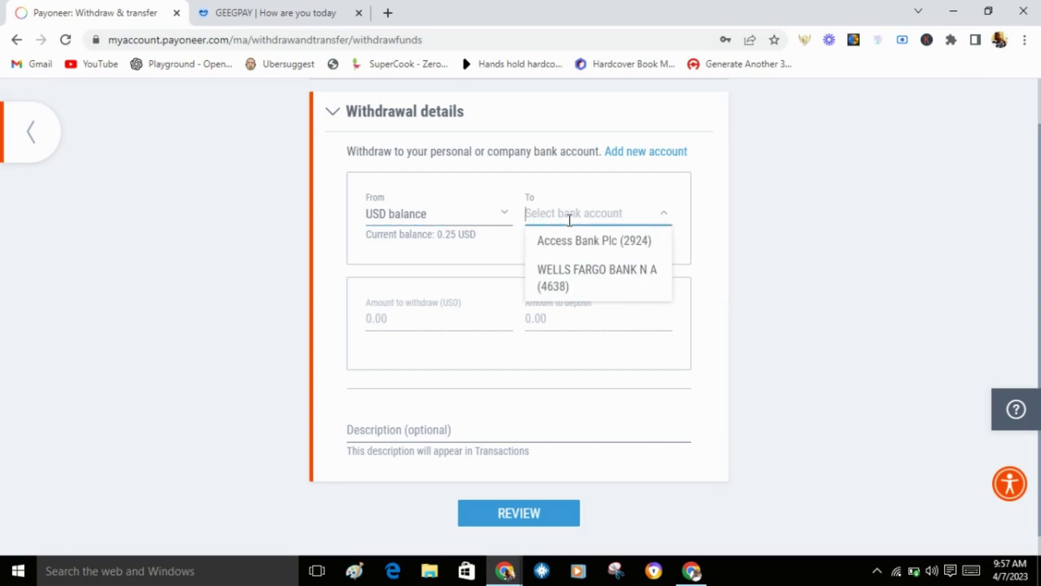
{"action": "left_click", "coordinate": [577, 271]}
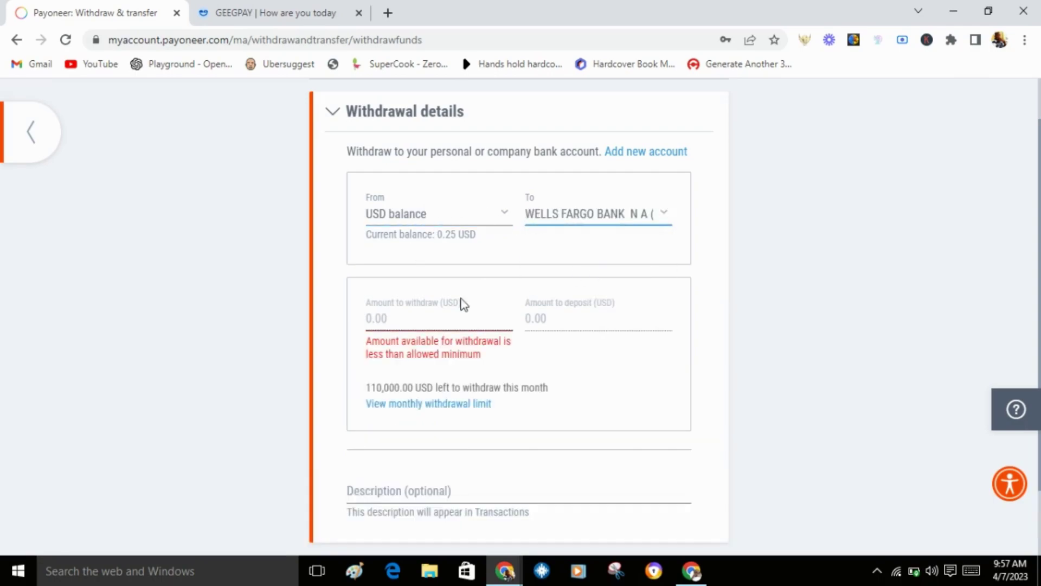
{"action": "left_click", "coordinate": [415, 317]}
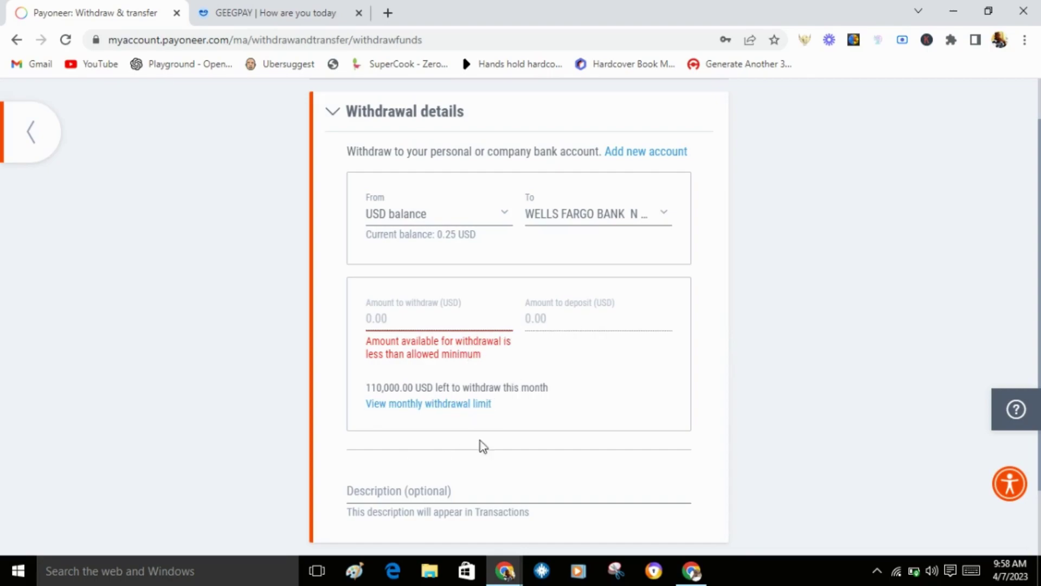
- Submit the Wells Fargo withdrawal for review and check the required-amount and minimum errors
{"action": "scroll", "coordinate": [1038, 374], "scroll_direction": "down", "scroll_amount": 2}
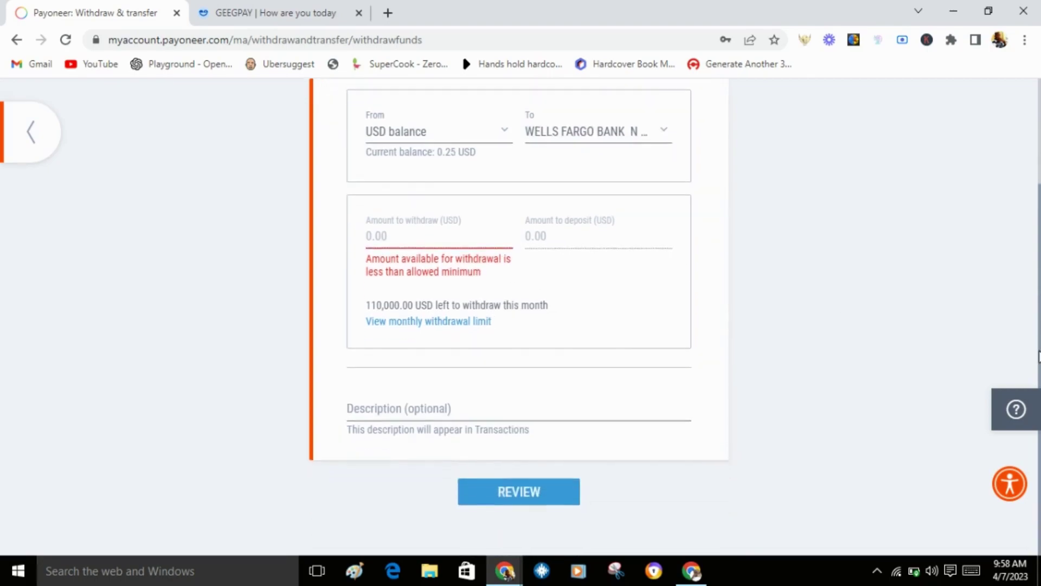
{"action": "left_click", "coordinate": [502, 493]}
{"action": "left_click_drag", "start_coordinate": [1038, 341], "coordinate": [1035, 293]}
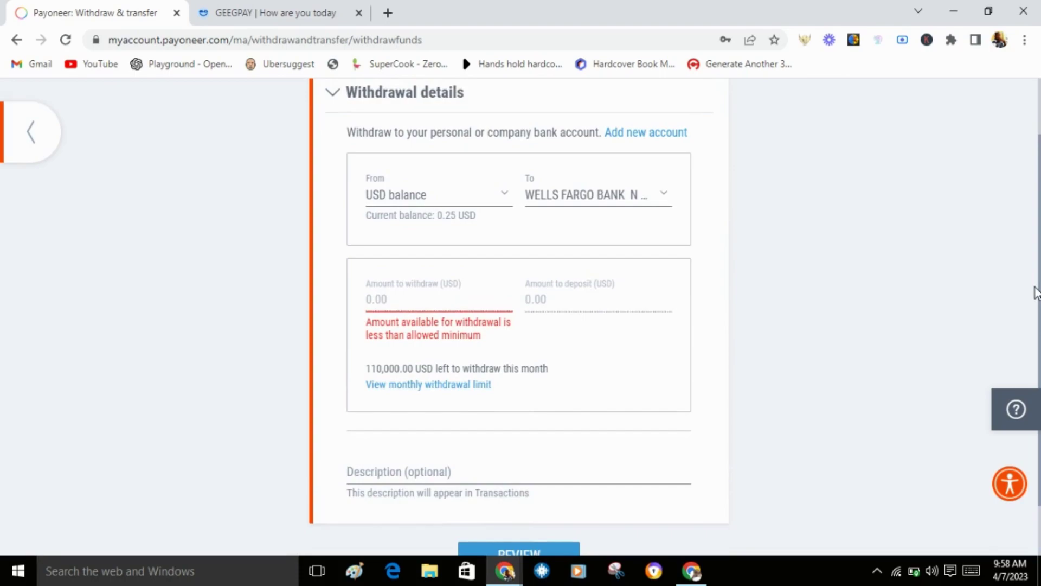
{"action": "scroll", "coordinate": [1033, 309], "scroll_direction": "down", "scroll_amount": 1}
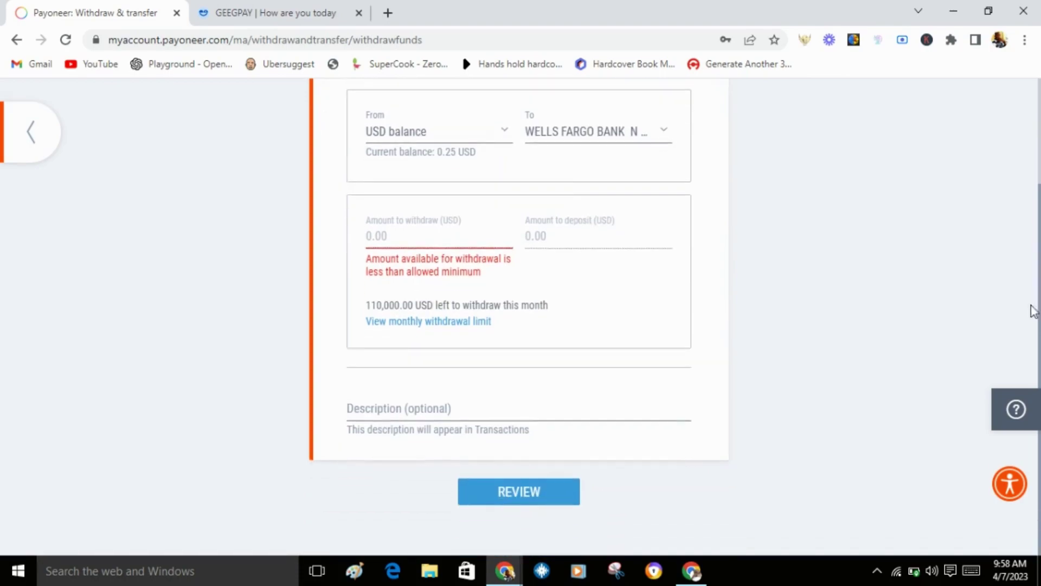
{"action": "left_click", "coordinate": [531, 492]}
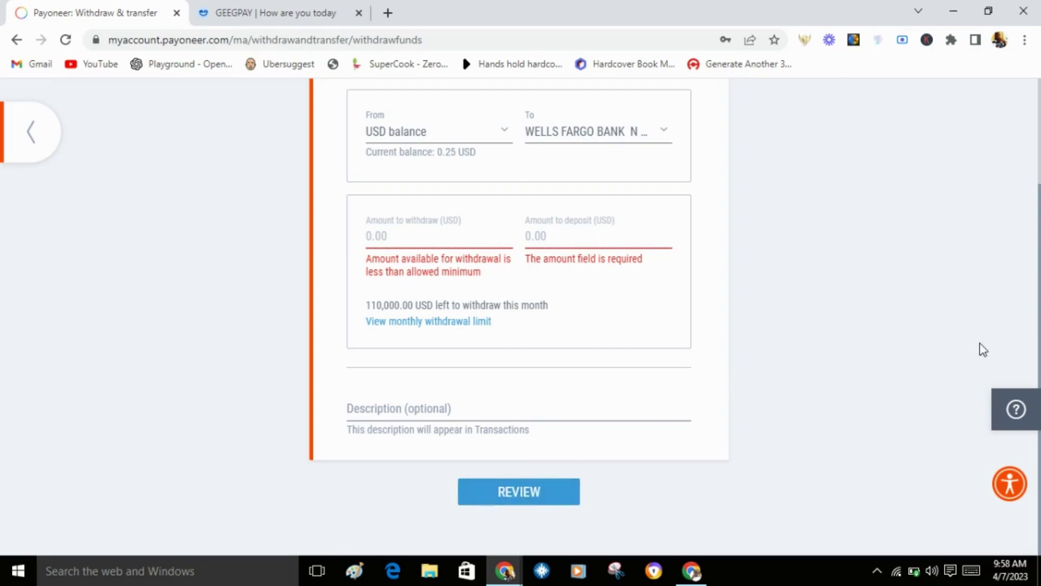
{"action": "left_click_drag", "start_coordinate": [1033, 268], "coordinate": [1038, 130]}
{"action": "scroll", "coordinate": [1038, 148], "scroll_direction": "down", "scroll_amount": 3}
{"action": "scroll", "coordinate": [1038, 305], "scroll_direction": "up", "scroll_amount": 3}
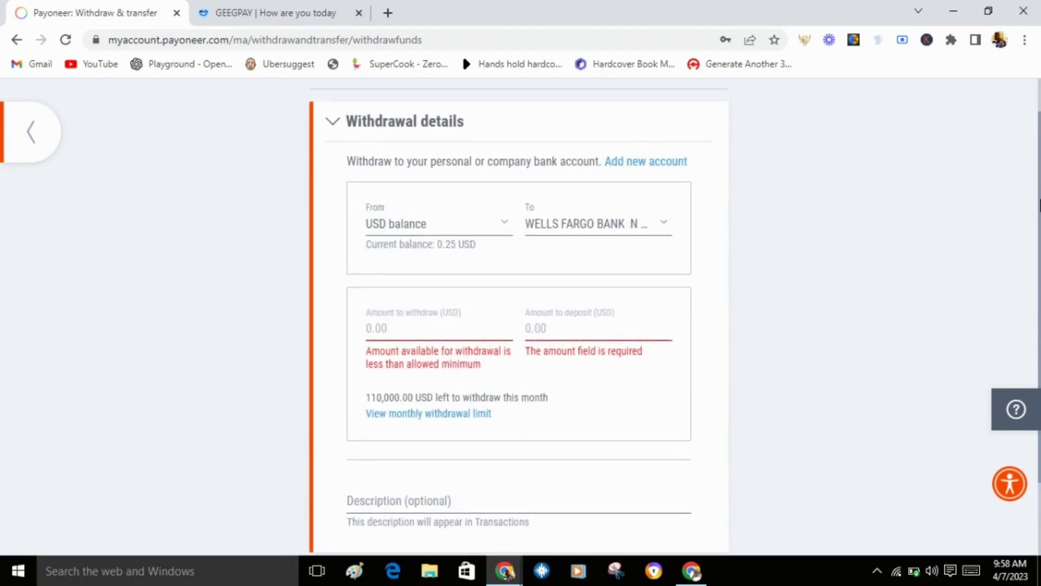